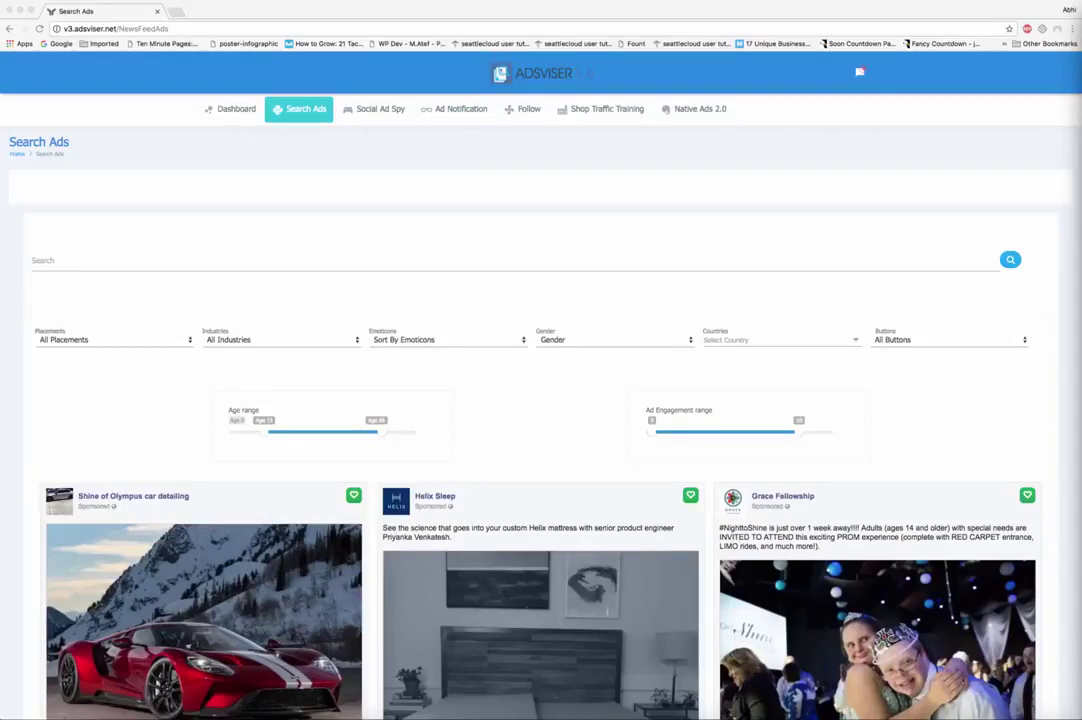
- Add 'dogs' as a search keyword tag in Search Ads
{"action": "scroll", "coordinate": [540, 400], "scroll_direction": "down", "scroll_amount": 1}
{"action": "scroll", "coordinate": [540, 400], "scroll_direction": "down", "scroll_amount": 1}
{"action": "scroll", "coordinate": [540, 400], "scroll_direction": "down", "scroll_amount": 2}
{"action": "scroll", "coordinate": [540, 400], "scroll_direction": "down", "scroll_amount": 1}
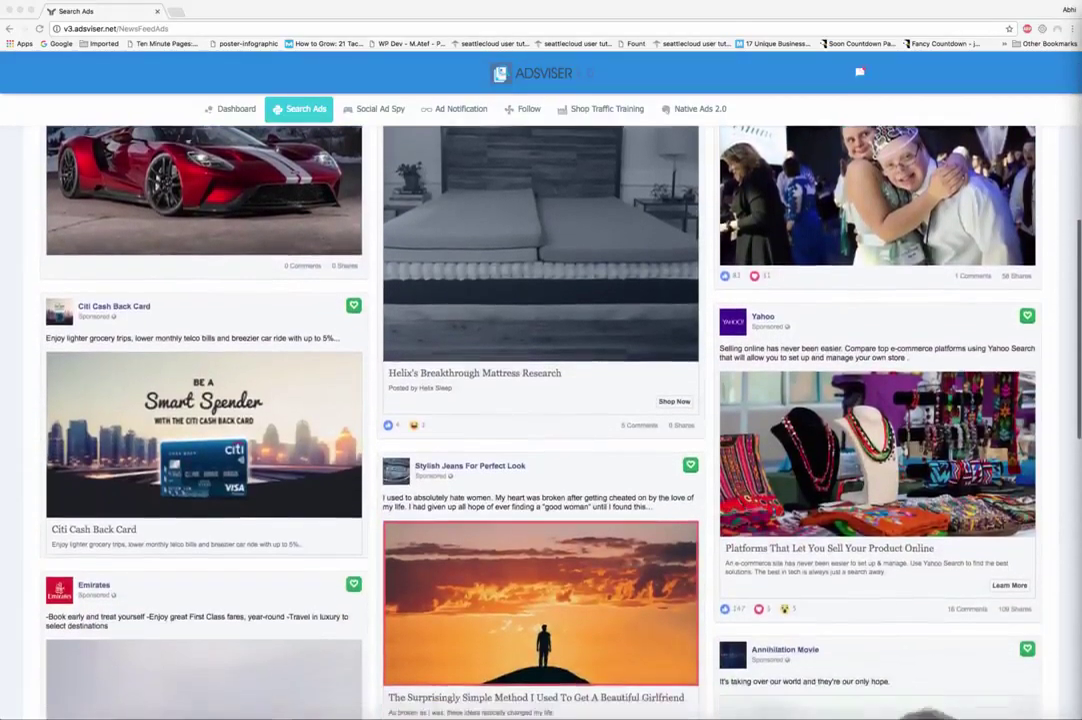
{"action": "scroll", "coordinate": [540, 400], "scroll_direction": "down", "scroll_amount": 2}
{"action": "scroll", "coordinate": [540, 400], "scroll_direction": "down", "scroll_amount": 1}
{"action": "scroll", "coordinate": [540, 400], "scroll_direction": "down", "scroll_amount": 1}
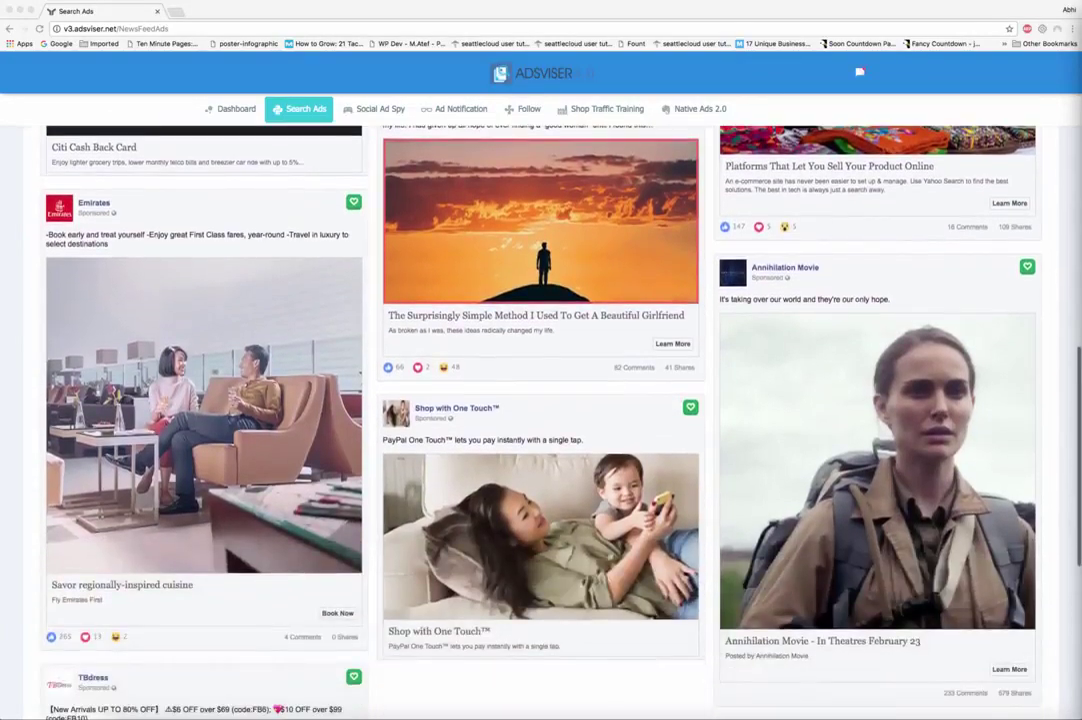
{"action": "scroll", "coordinate": [540, 400], "scroll_direction": "down", "scroll_amount": 1}
{"action": "scroll", "coordinate": [540, 400], "scroll_direction": "up", "scroll_amount": 1}
{"action": "scroll", "coordinate": [540, 400], "scroll_direction": "up", "scroll_amount": 4}
{"action": "scroll", "coordinate": [540, 400], "scroll_direction": "up", "scroll_amount": 3}
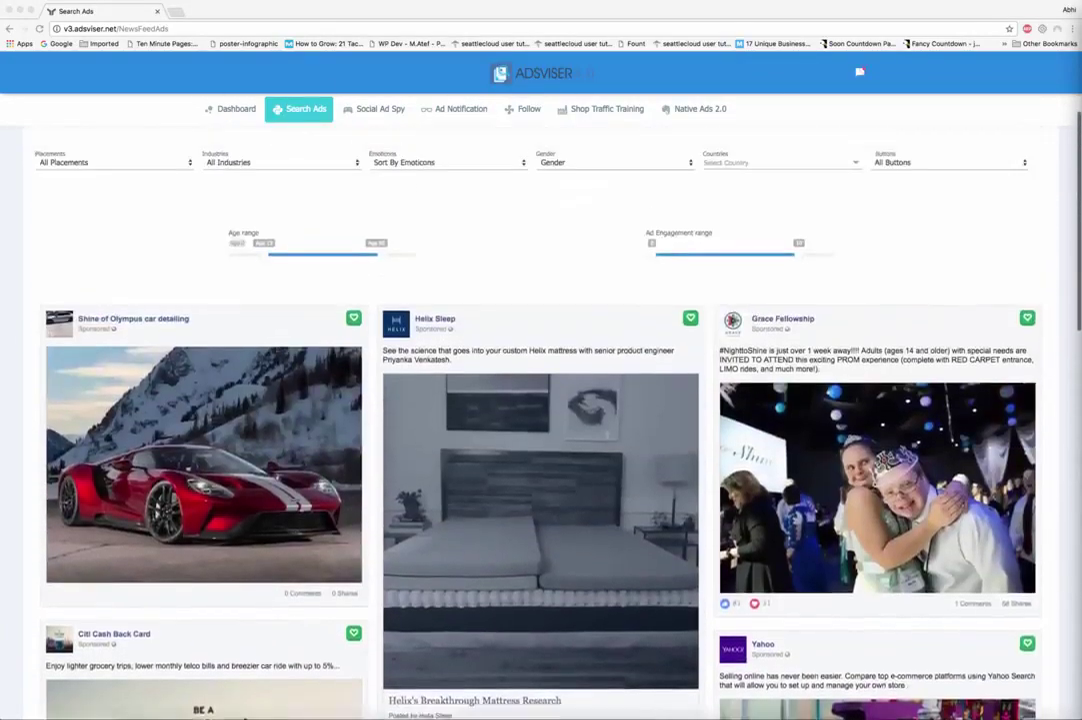
{"action": "scroll", "coordinate": [540, 400], "scroll_direction": "up", "scroll_amount": 2}
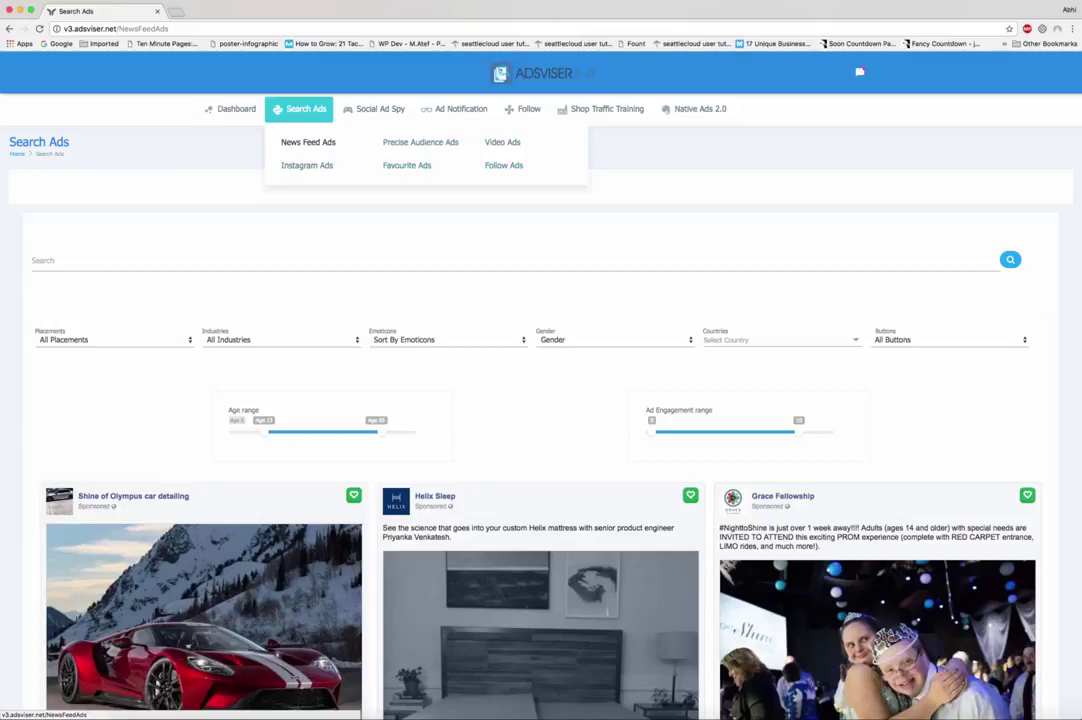
{"action": "left_click", "coordinate": [436, 260]}
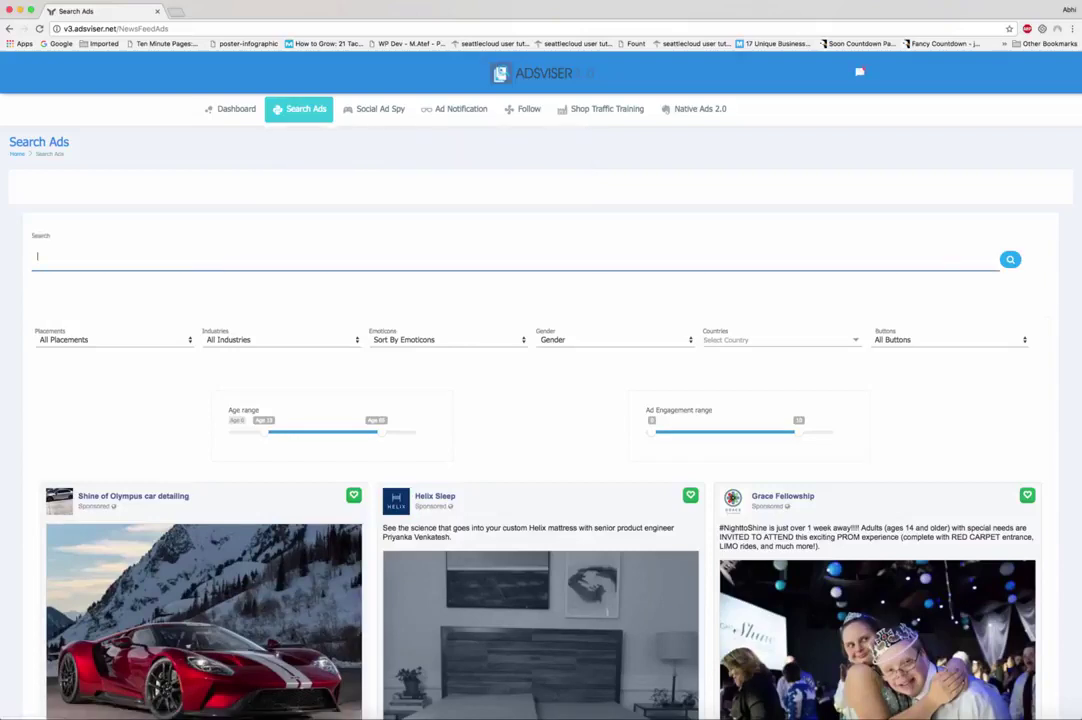
{"action": "type", "text": "dogs"}
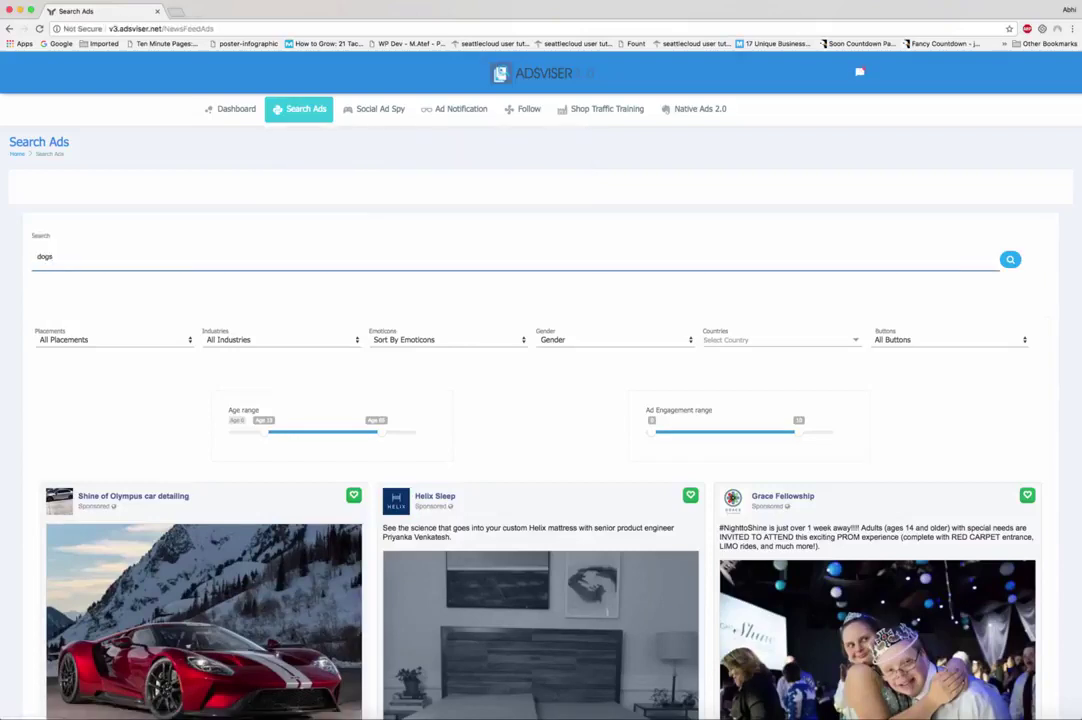
{"action": "key", "text": "Return"}
- Review the placement, industry, emoticon and gender filter options, leaving them unchanged
{"action": "left_click", "coordinate": [112, 340]}
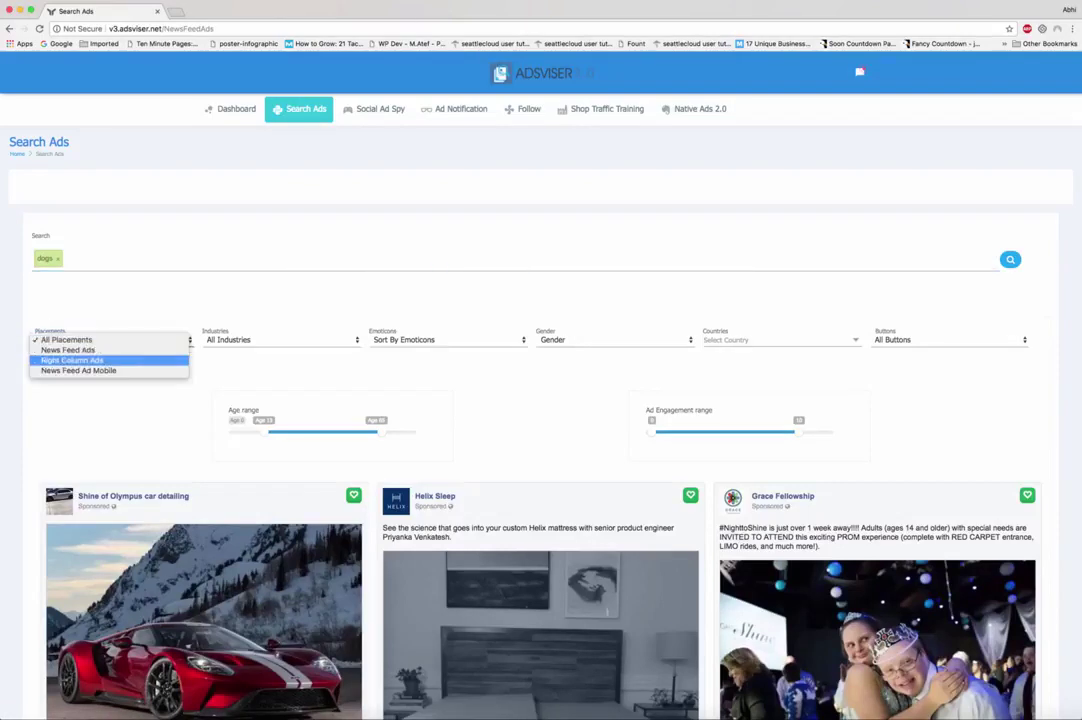
{"action": "key", "text": "Escape"}
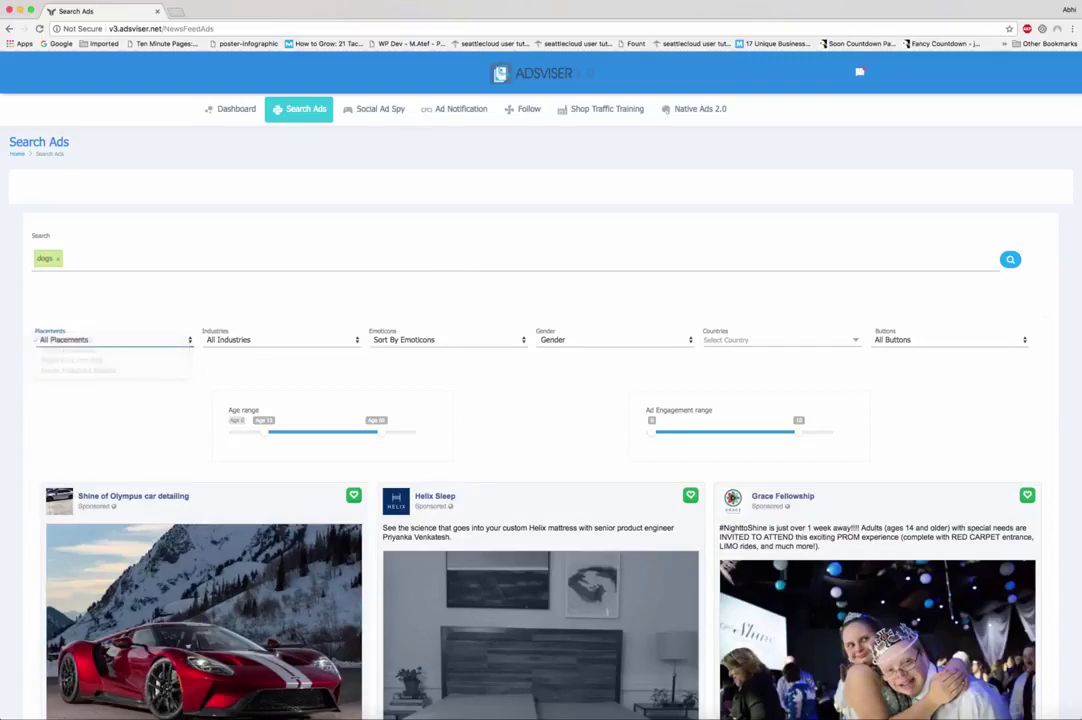
{"action": "left_click", "coordinate": [280, 340]}
{"action": "key", "text": "Escape"}
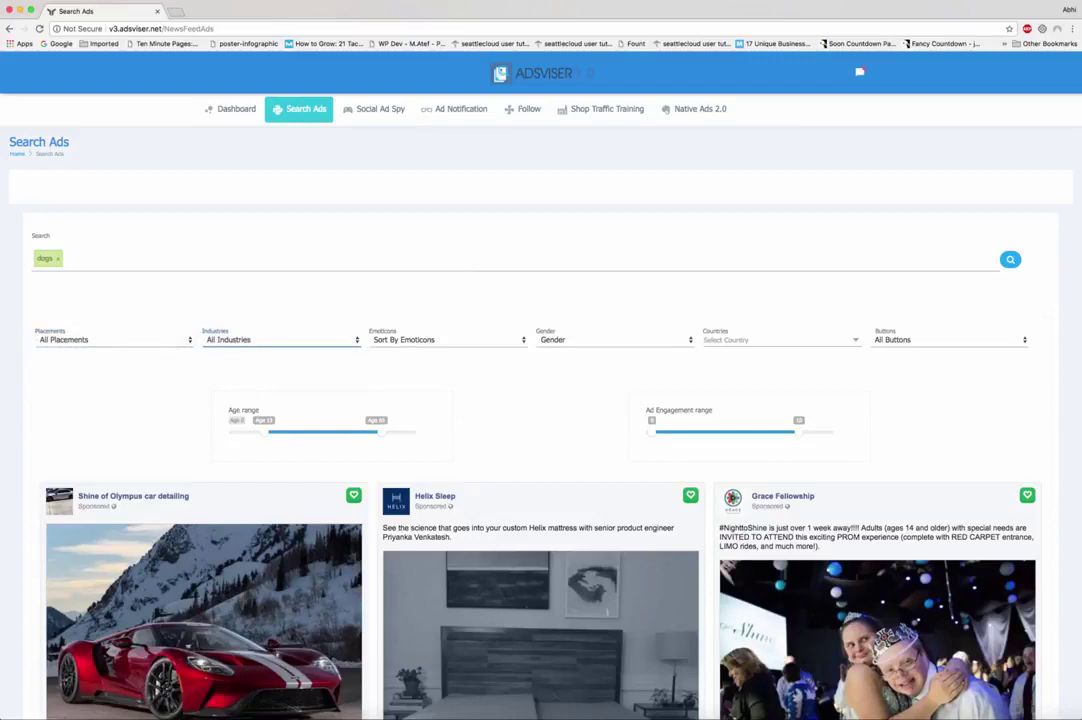
{"action": "left_click", "coordinate": [447, 340]}
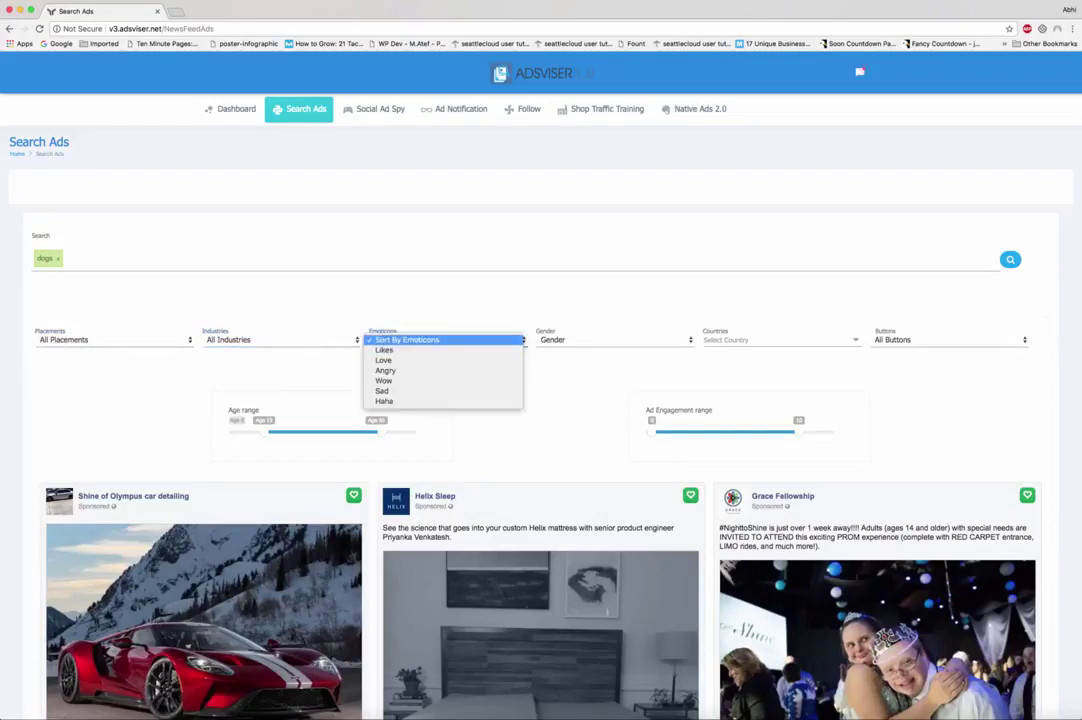
{"action": "key", "text": "Escape"}
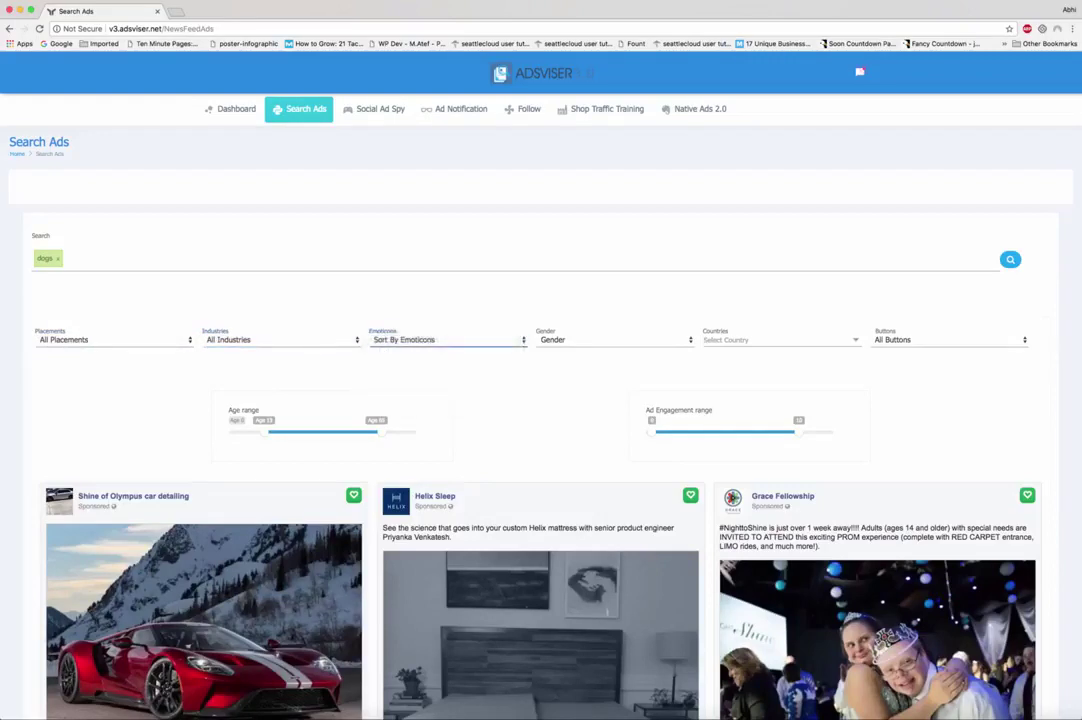
{"action": "left_click", "coordinate": [613, 340]}
{"action": "key", "text": "Escape"}
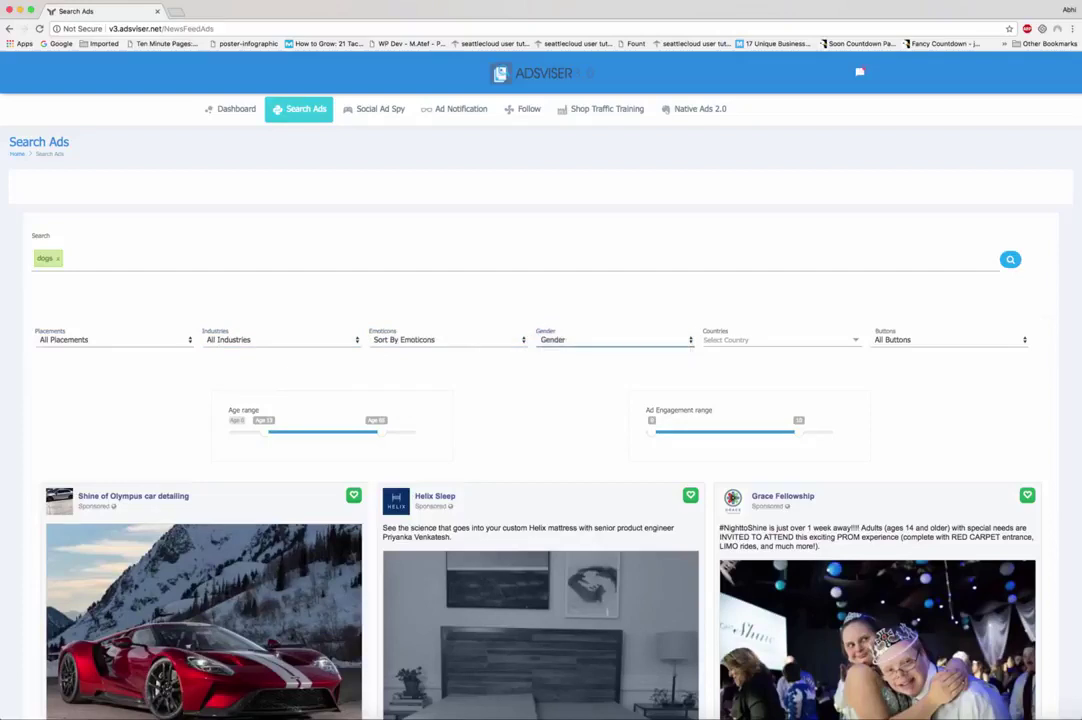
- Keep the country and button filters, extend Ad Engagement to its maximum, and run the search
{"action": "left_click", "coordinate": [780, 340]}
{"action": "key", "text": "Escape"}
{"action": "left_click", "coordinate": [948, 340]}
{"action": "key", "text": "Escape"}
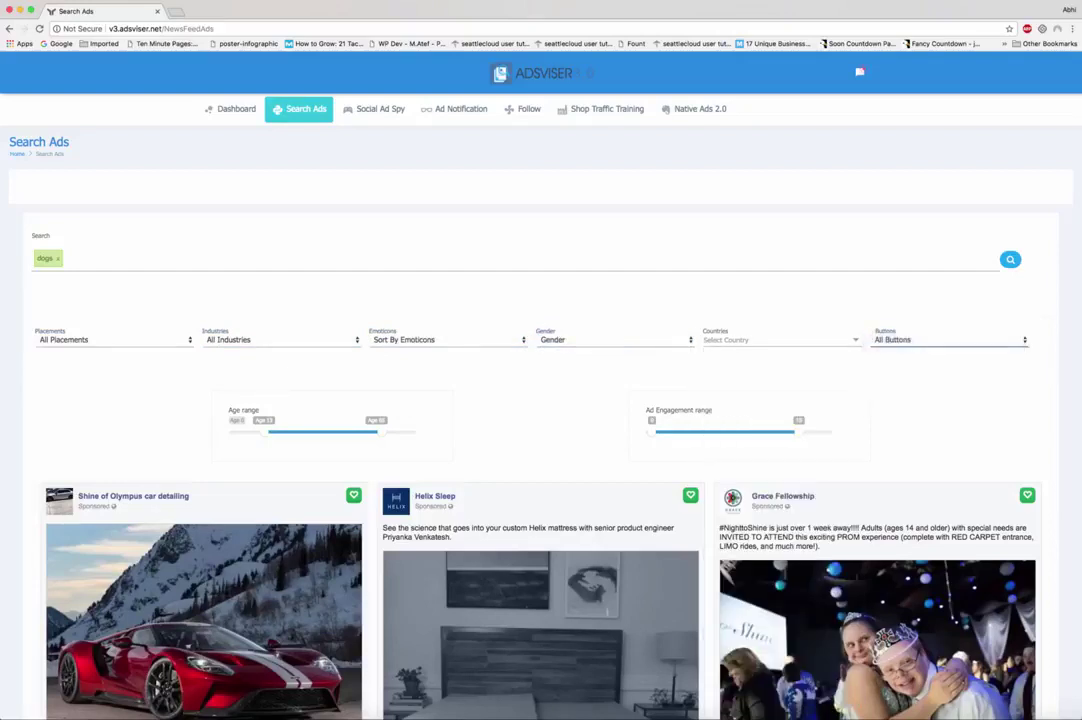
{"action": "left_click_drag", "start_coordinate": [798, 431], "coordinate": [827, 431]}
{"action": "key", "text": "Return"}
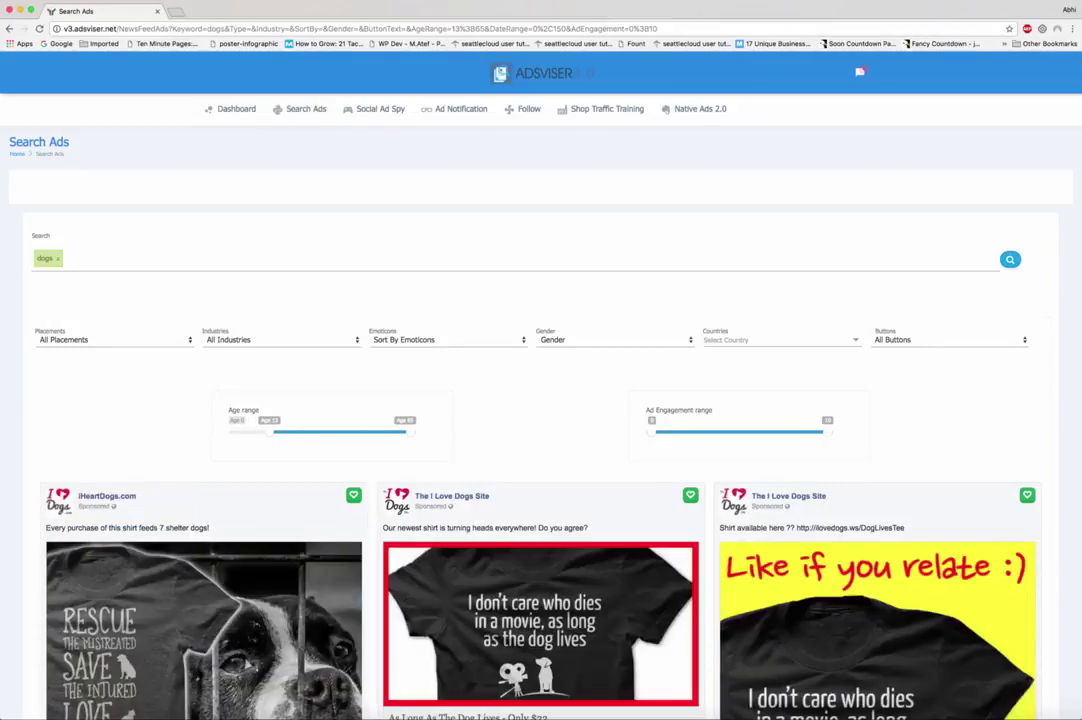
- Scroll through the dogs ad results, including the shelter dogs and dog t-shirt ads
{"action": "scroll", "coordinate": [540, 400], "scroll_direction": "down", "scroll_amount": 5}
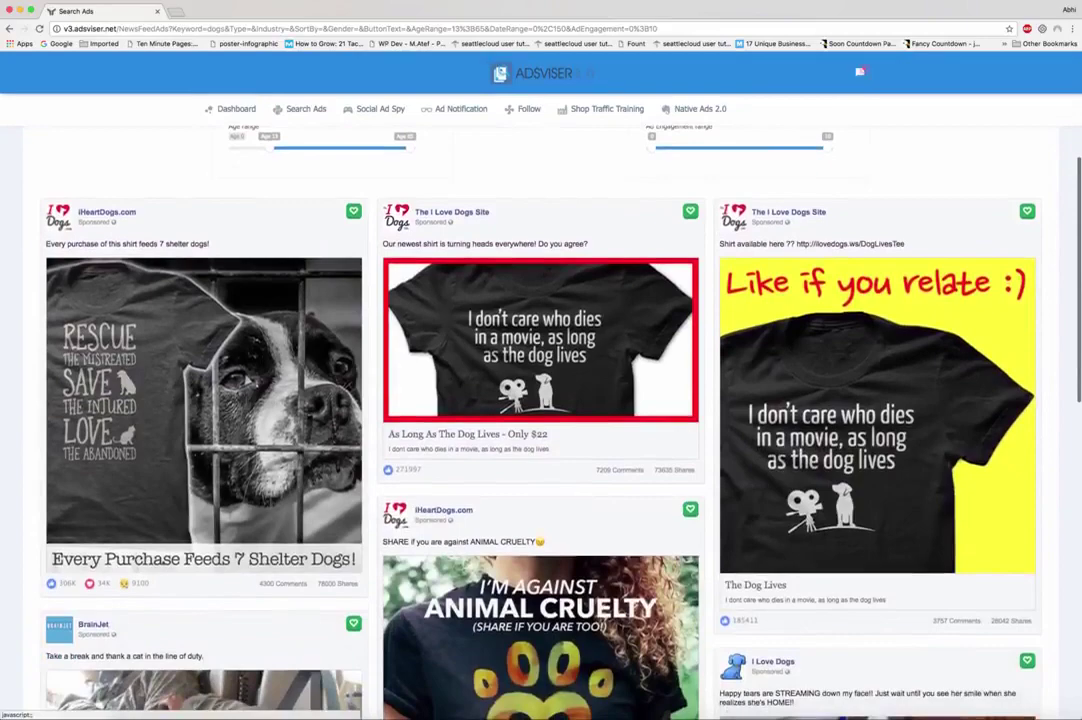
{"action": "scroll", "coordinate": [540, 400], "scroll_direction": "down", "scroll_amount": 2}
{"action": "scroll", "coordinate": [540, 400], "scroll_direction": "up", "scroll_amount": 1}
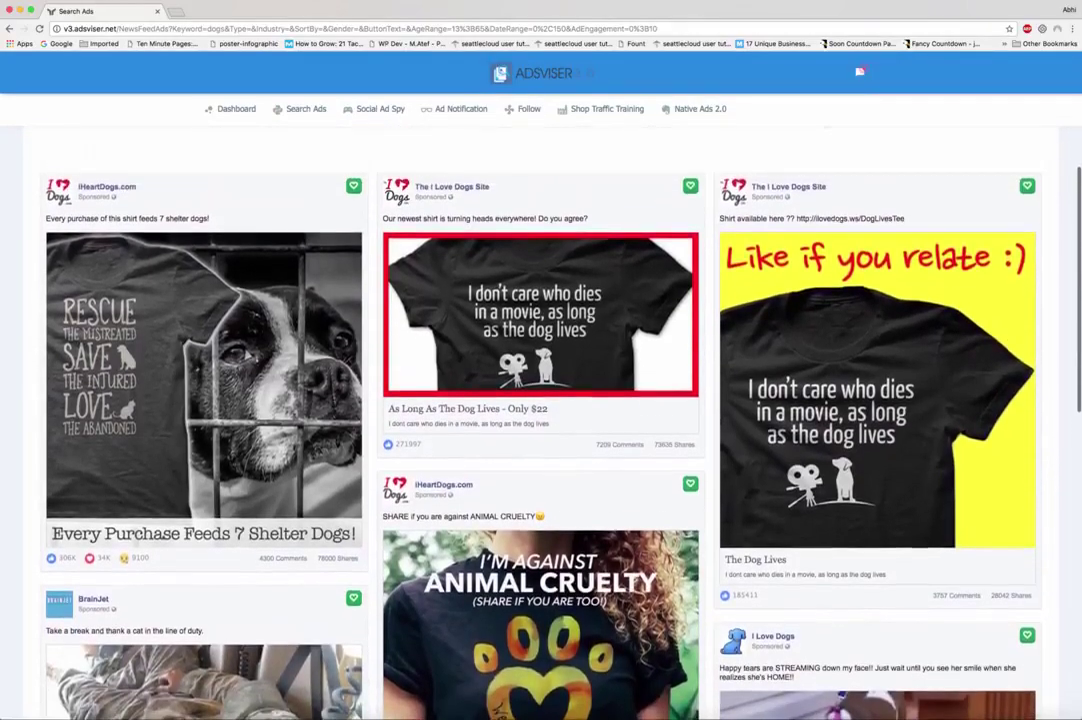
{"action": "scroll", "coordinate": [540, 400], "scroll_direction": "down", "scroll_amount": 7}
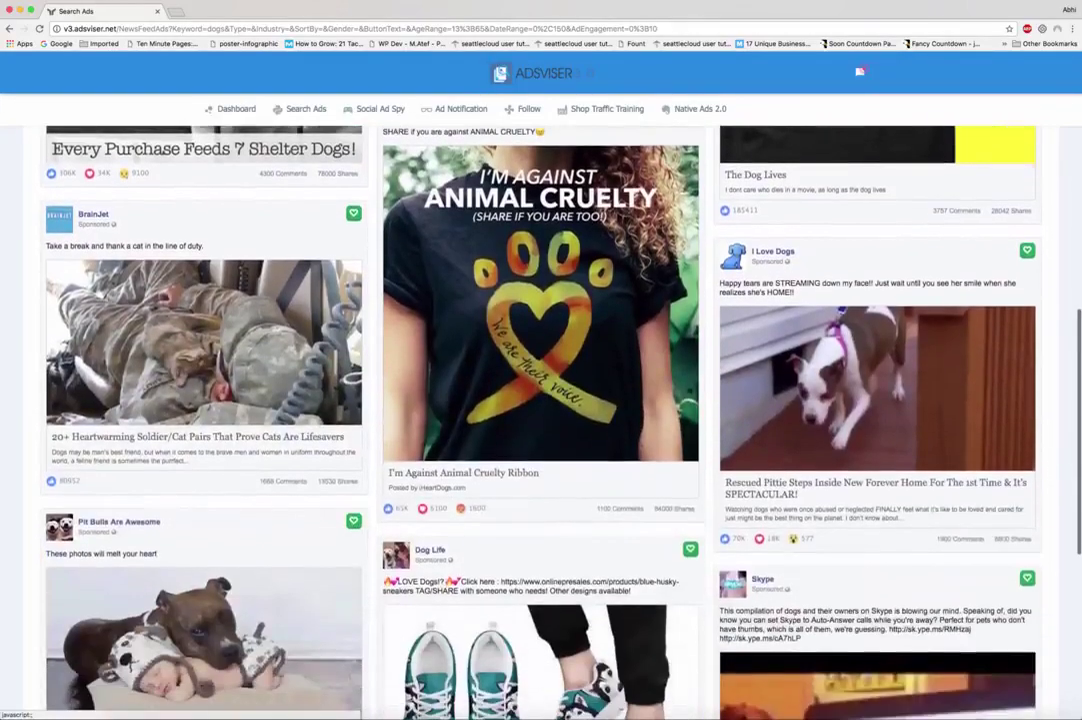
{"action": "scroll", "coordinate": [540, 400], "scroll_direction": "up", "scroll_amount": 2}
{"action": "scroll", "coordinate": [540, 400], "scroll_direction": "up", "scroll_amount": 2}
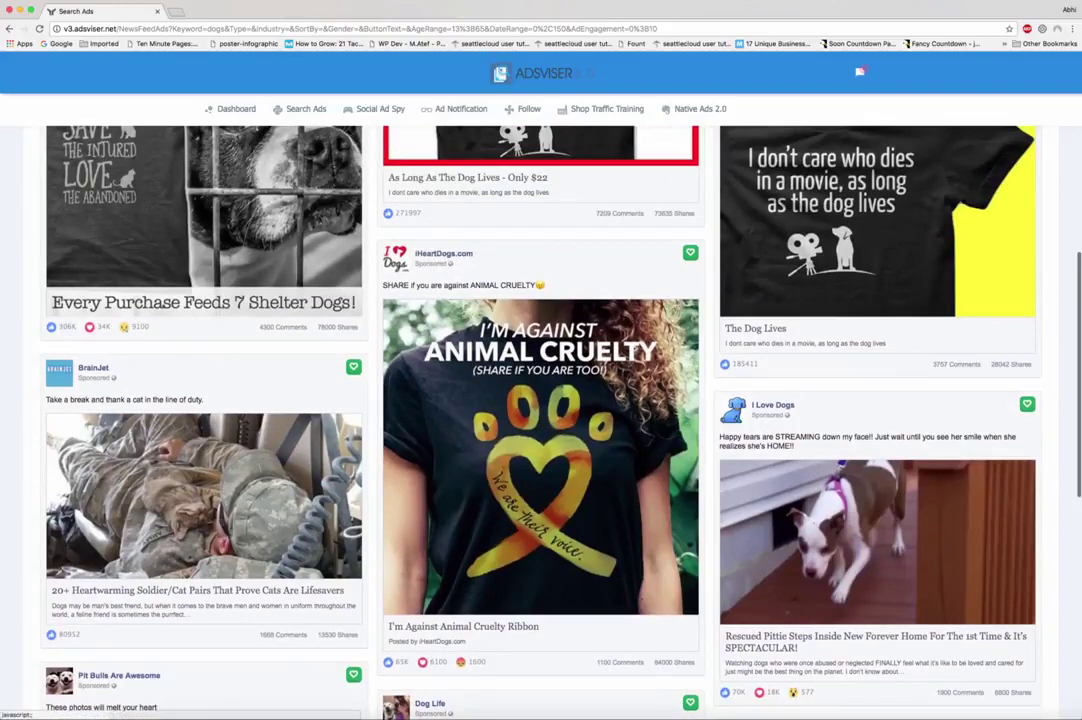
{"action": "scroll", "coordinate": [540, 400], "scroll_direction": "down", "scroll_amount": 3}
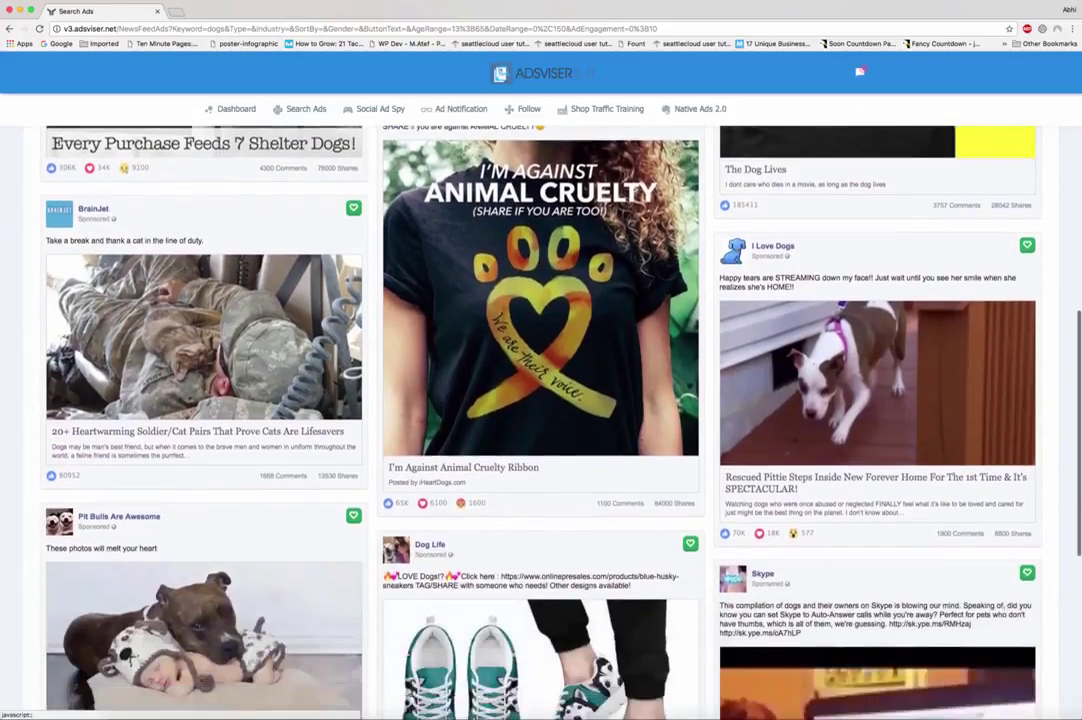
{"action": "scroll", "coordinate": [540, 400], "scroll_direction": "down", "scroll_amount": 3}
{"action": "scroll", "coordinate": [128, 441], "scroll_direction": "down", "scroll_amount": 2}
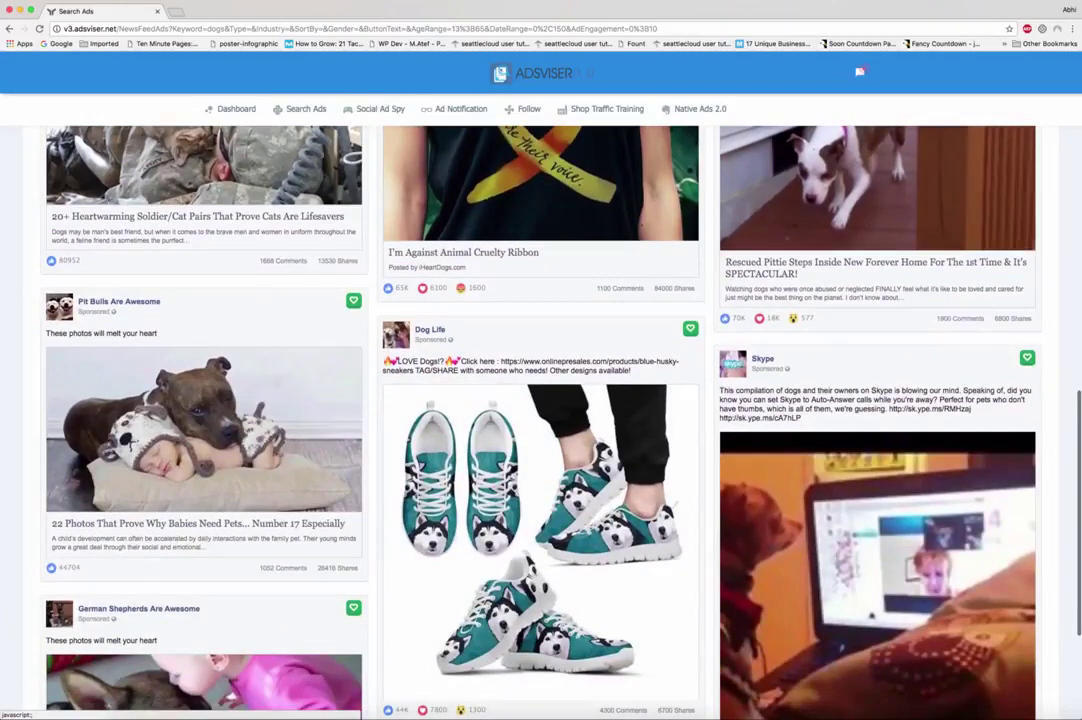
{"action": "scroll", "coordinate": [540, 400], "scroll_direction": "down", "scroll_amount": 2}
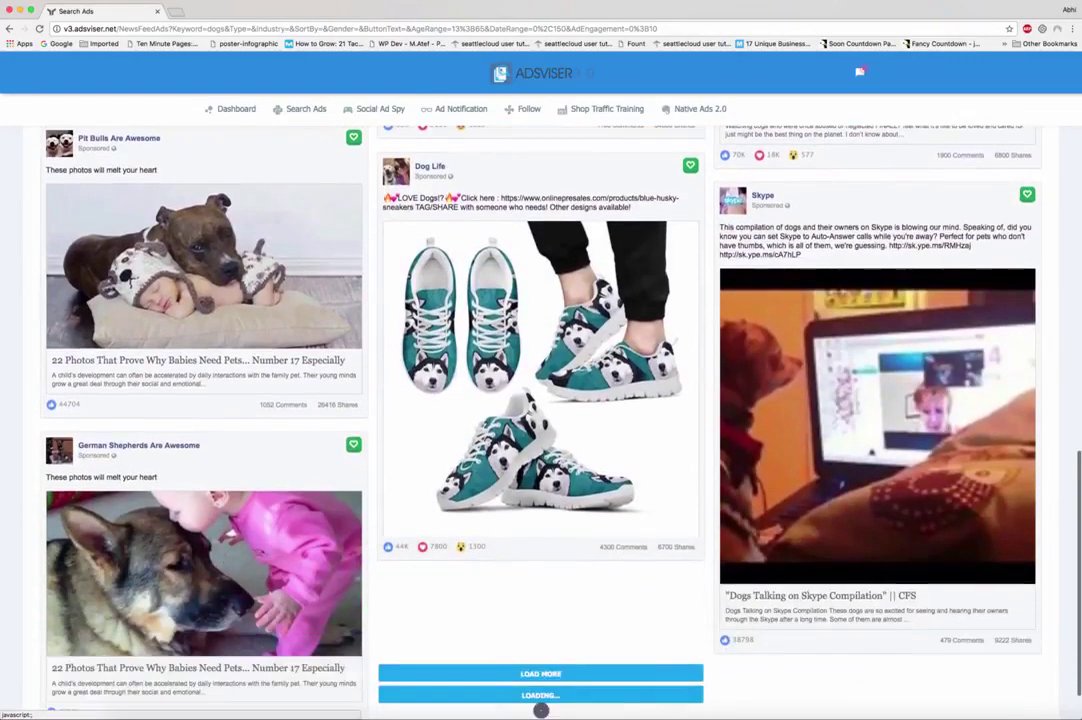
{"action": "scroll", "coordinate": [540, 400], "scroll_direction": "up", "scroll_amount": 3}
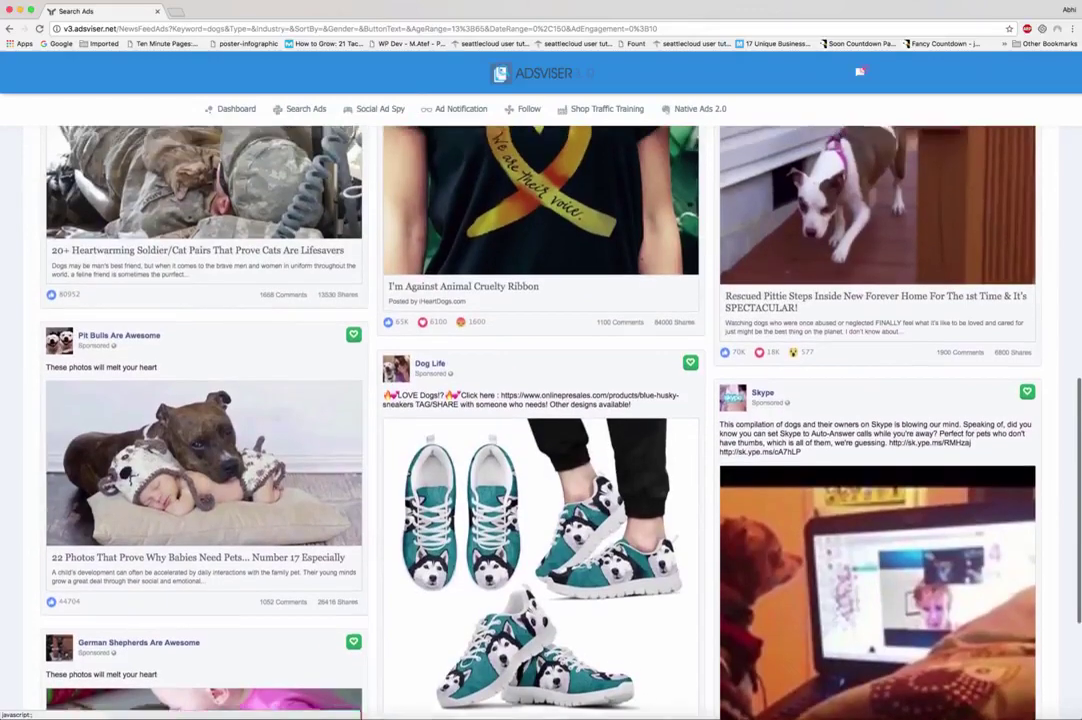
{"action": "scroll", "coordinate": [540, 400], "scroll_direction": "up", "scroll_amount": 5}
{"action": "scroll", "coordinate": [540, 400], "scroll_direction": "up", "scroll_amount": 3}
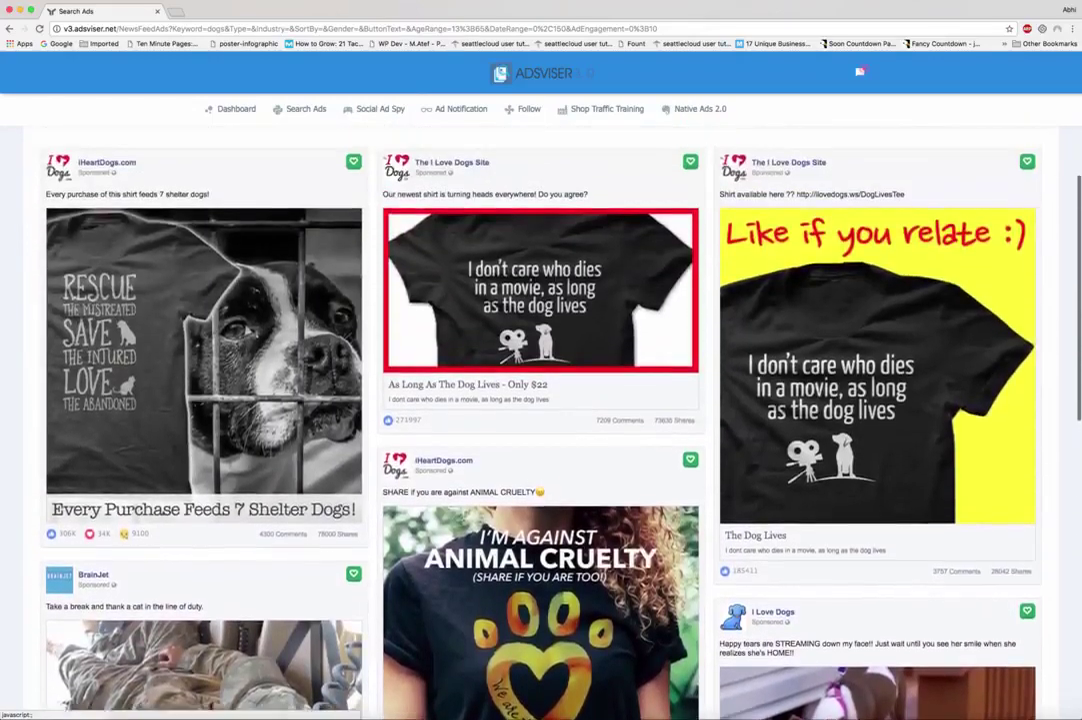
{"action": "scroll", "coordinate": [540, 400], "scroll_direction": "up", "scroll_amount": 1}
{"action": "scroll", "coordinate": [540, 400], "scroll_direction": "up", "scroll_amount": 2}
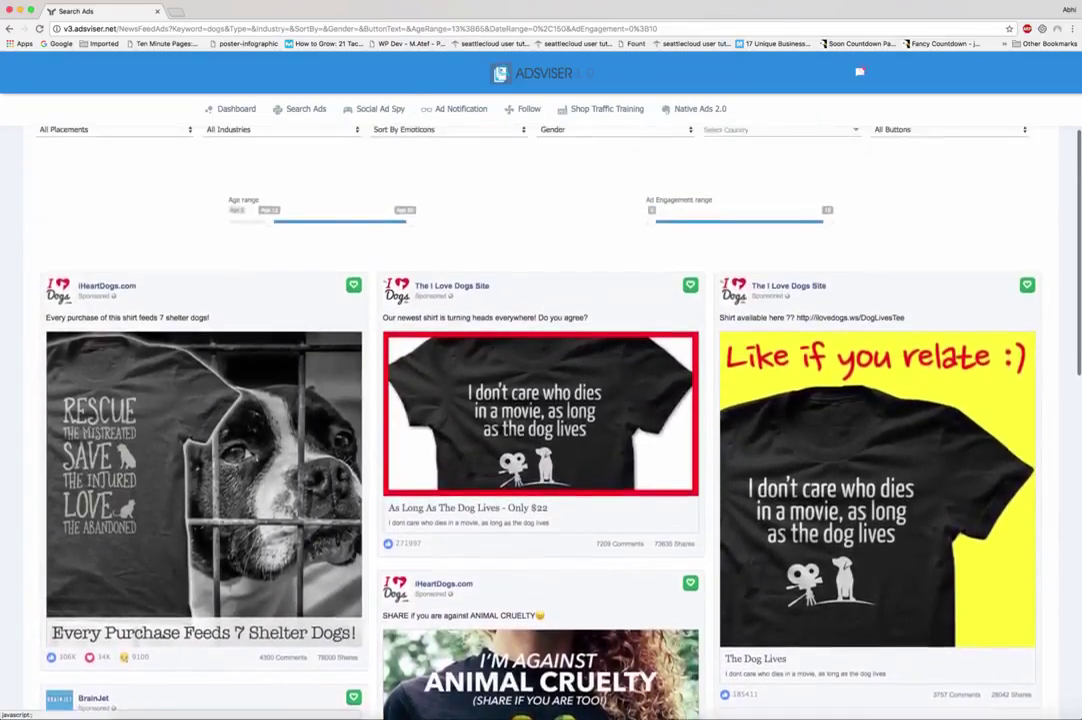
{"action": "scroll", "coordinate": [540, 400], "scroll_direction": "up", "scroll_amount": 1}
{"action": "scroll", "coordinate": [540, 400], "scroll_direction": "up", "scroll_amount": 3}
{"action": "scroll", "coordinate": [540, 400], "scroll_direction": "down", "scroll_amount": 2}
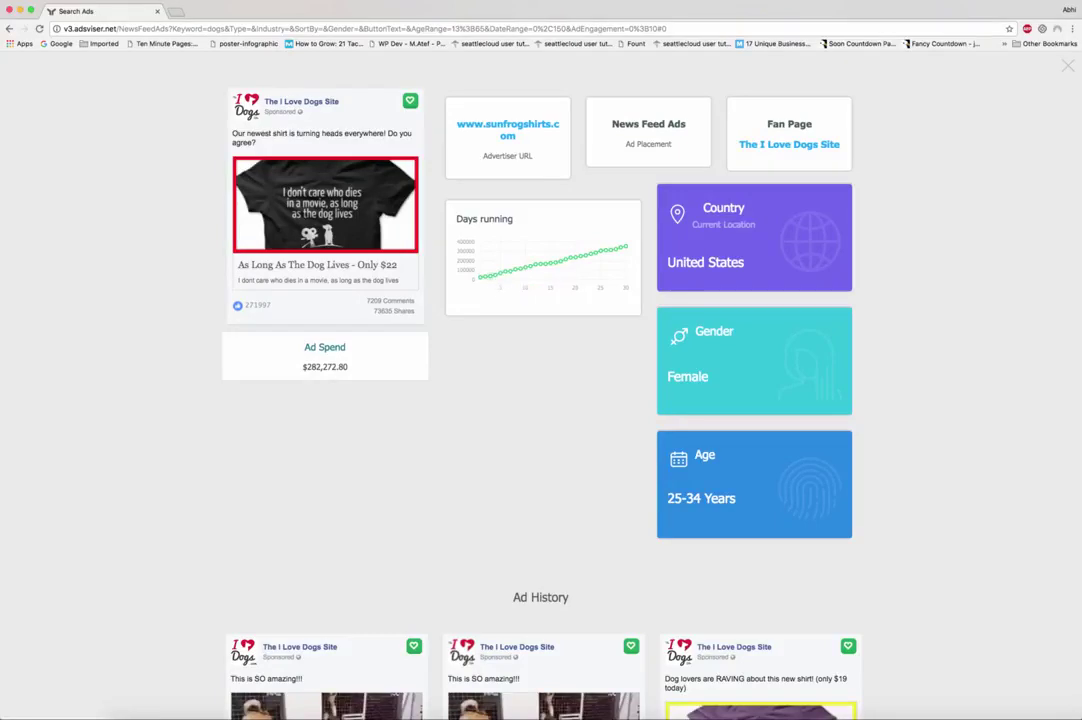
- Highlight the shirt ad's $282,272.80 ad spend figure, then close the ad details
{"action": "double_click", "coordinate": [325, 366]}
{"action": "scroll", "coordinate": [540, 400], "scroll_direction": "down", "scroll_amount": 3}
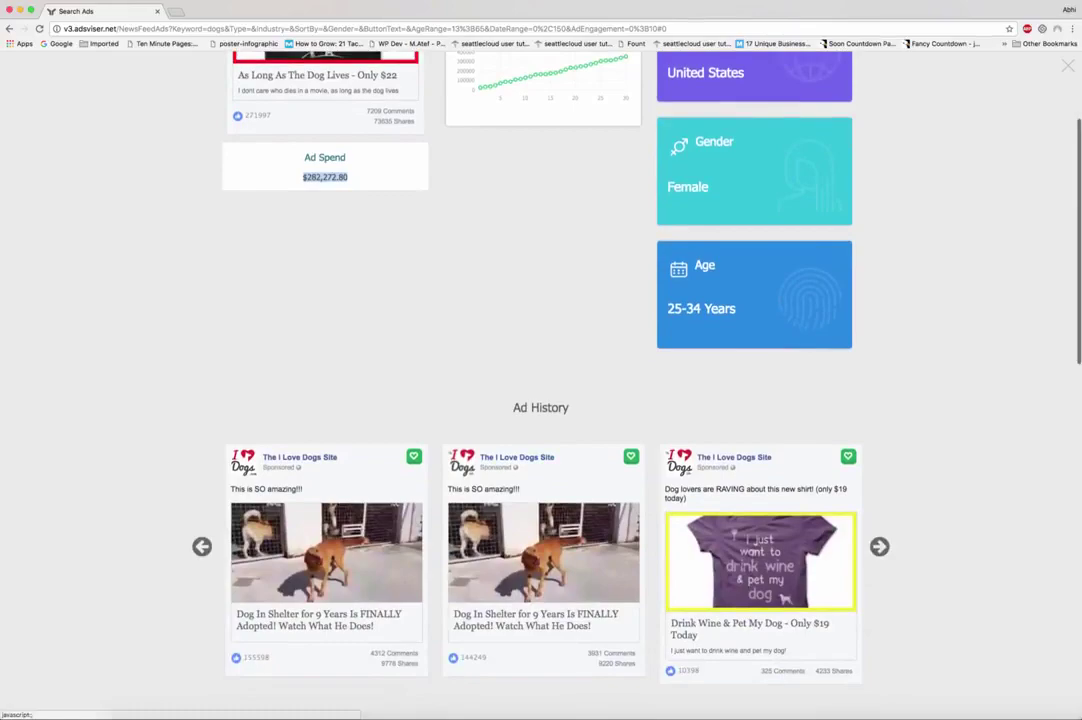
{"action": "scroll", "coordinate": [540, 400], "scroll_direction": "up", "scroll_amount": 2}
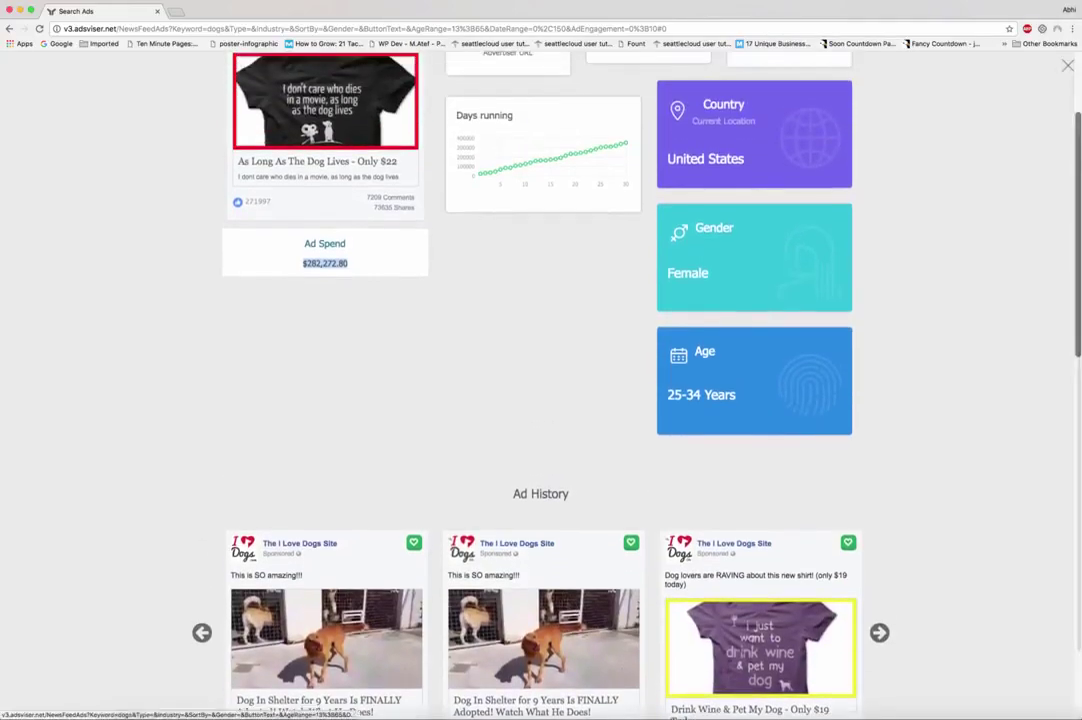
{"action": "key", "text": "Escape"}
- Scroll down the dogs News Feed results and back up to the filters
{"action": "scroll", "coordinate": [540, 400], "scroll_direction": "down", "scroll_amount": 1}
{"action": "scroll", "coordinate": [540, 400], "scroll_direction": "down", "scroll_amount": 4}
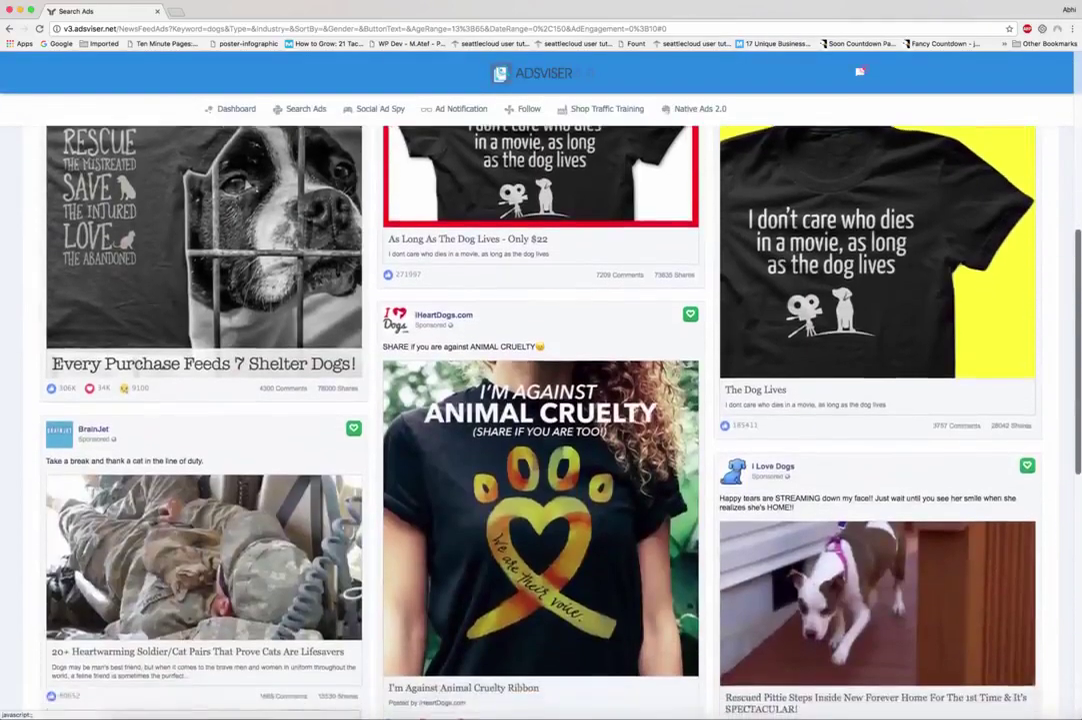
{"action": "scroll", "coordinate": [540, 400], "scroll_direction": "down", "scroll_amount": 5}
{"action": "scroll", "coordinate": [540, 400], "scroll_direction": "down", "scroll_amount": 5}
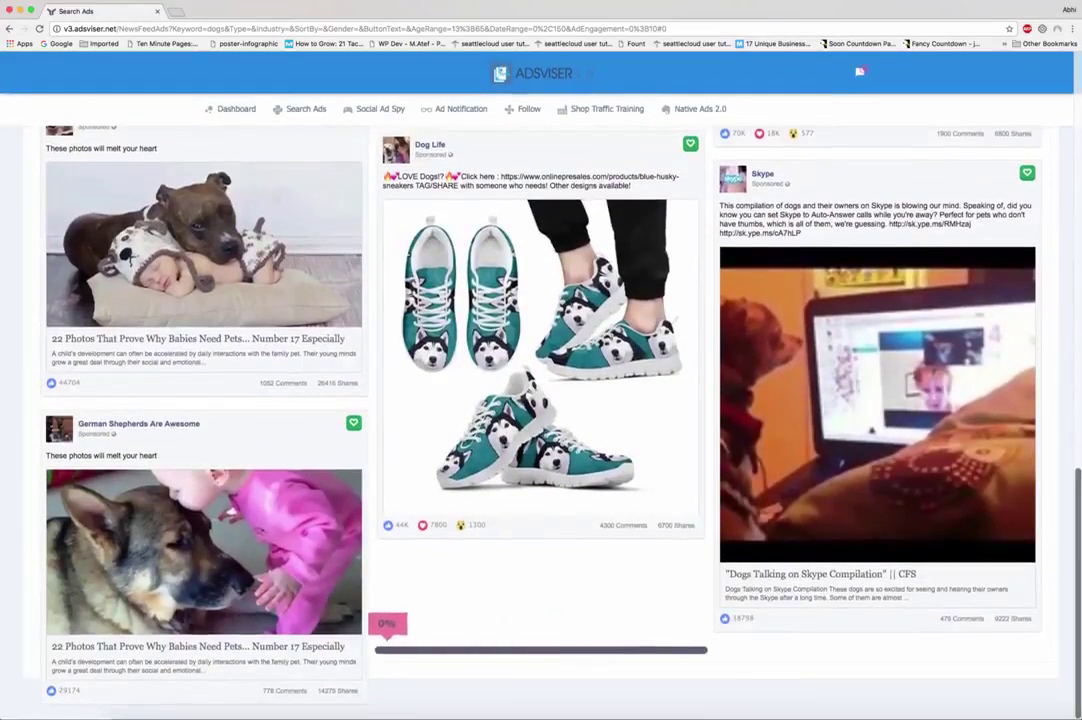
{"action": "scroll", "coordinate": [540, 400], "scroll_direction": "up", "scroll_amount": 10}
{"action": "scroll", "coordinate": [540, 400], "scroll_direction": "up", "scroll_amount": 3}
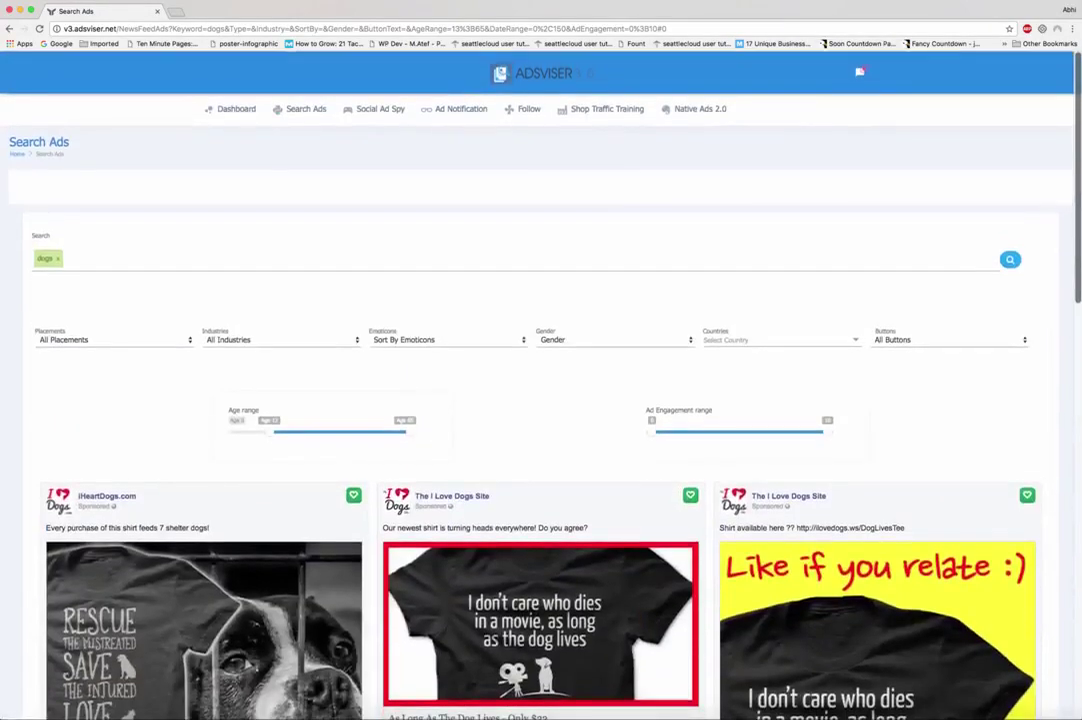
- Switch to Instagram Ads and scroll through posts from kristenvictor18, 51Talk and owndays
{"action": "left_click", "coordinate": [303, 163]}
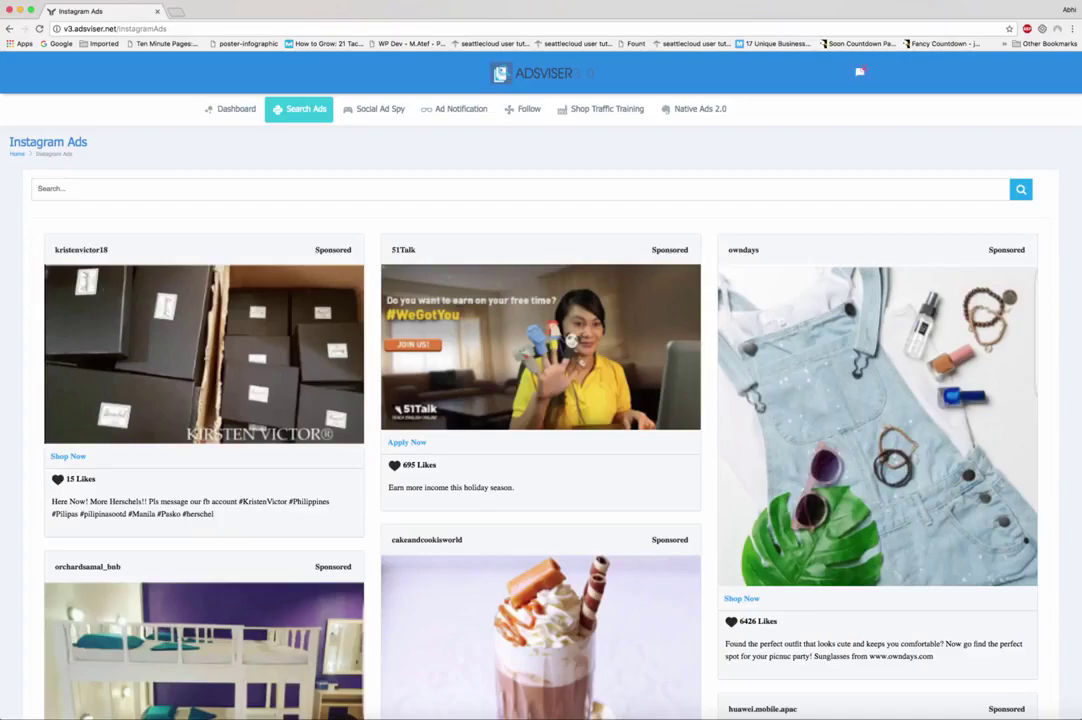
{"action": "scroll", "coordinate": [540, 400], "scroll_direction": "down", "scroll_amount": 3}
{"action": "scroll", "coordinate": [540, 400], "scroll_direction": "down", "scroll_amount": 2}
{"action": "scroll", "coordinate": [540, 400], "scroll_direction": "down", "scroll_amount": 1}
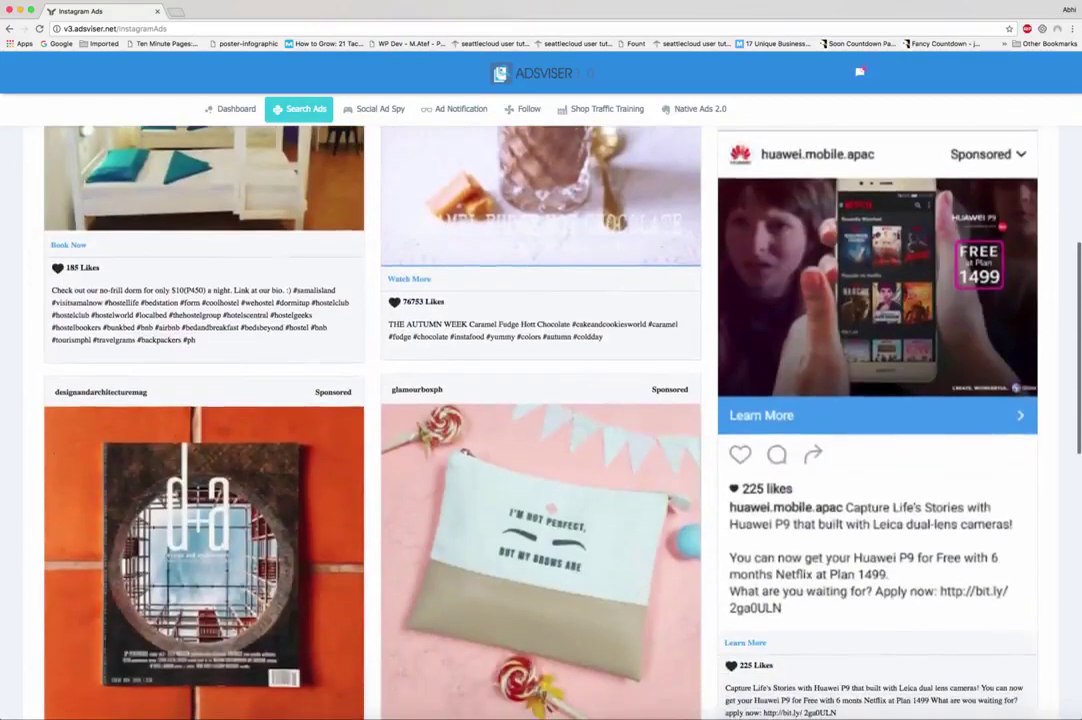
{"action": "scroll", "coordinate": [540, 400], "scroll_direction": "down", "scroll_amount": 1}
{"action": "scroll", "coordinate": [540, 400], "scroll_direction": "down", "scroll_amount": 3}
{"action": "scroll", "coordinate": [540, 400], "scroll_direction": "down", "scroll_amount": 2}
{"action": "scroll", "coordinate": [540, 400], "scroll_direction": "down", "scroll_amount": 3}
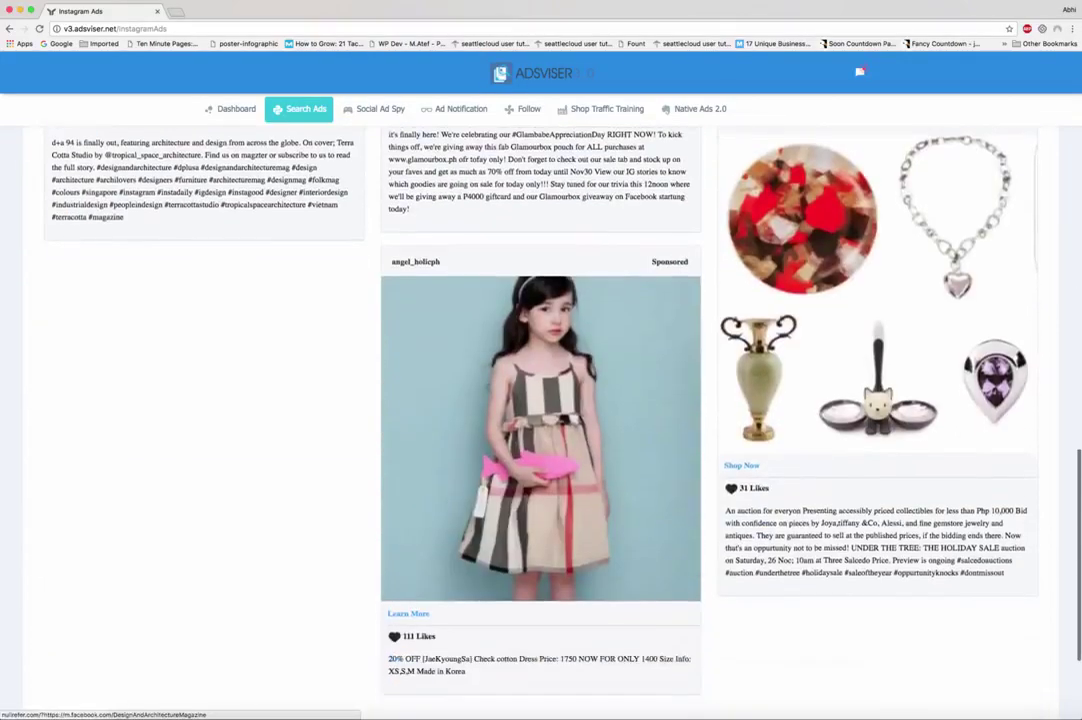
{"action": "scroll", "coordinate": [540, 400], "scroll_direction": "up", "scroll_amount": 5}
{"action": "scroll", "coordinate": [540, 400], "scroll_direction": "up", "scroll_amount": 3}
{"action": "scroll", "coordinate": [540, 400], "scroll_direction": "up", "scroll_amount": 3}
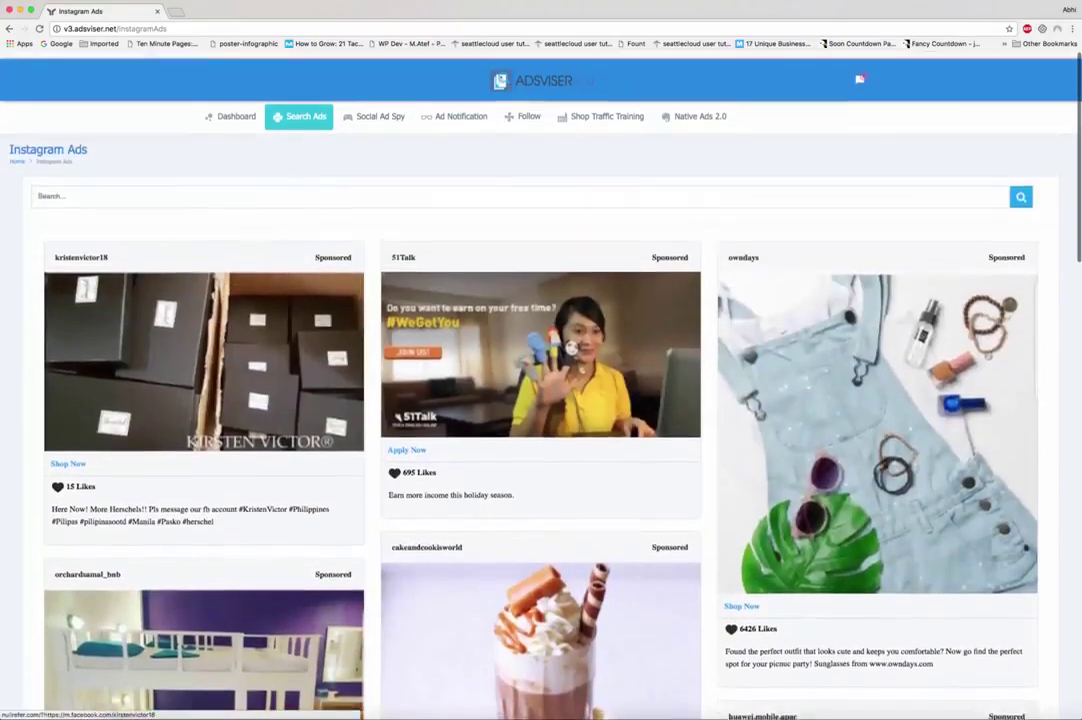
{"action": "scroll", "coordinate": [540, 400], "scroll_direction": "up", "scroll_amount": 1}
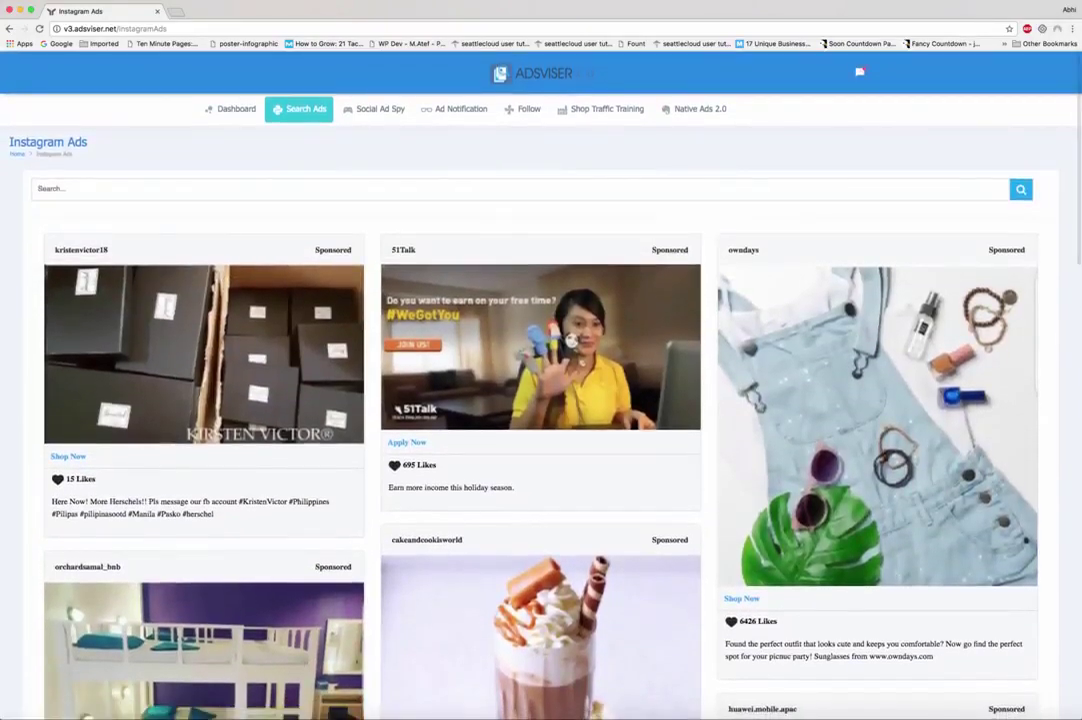
- Search Instagram ads for 'workout' and scroll the Bowflex, OmniBall, CRUNCH and Nestle results
{"action": "left_click", "coordinate": [300, 189]}
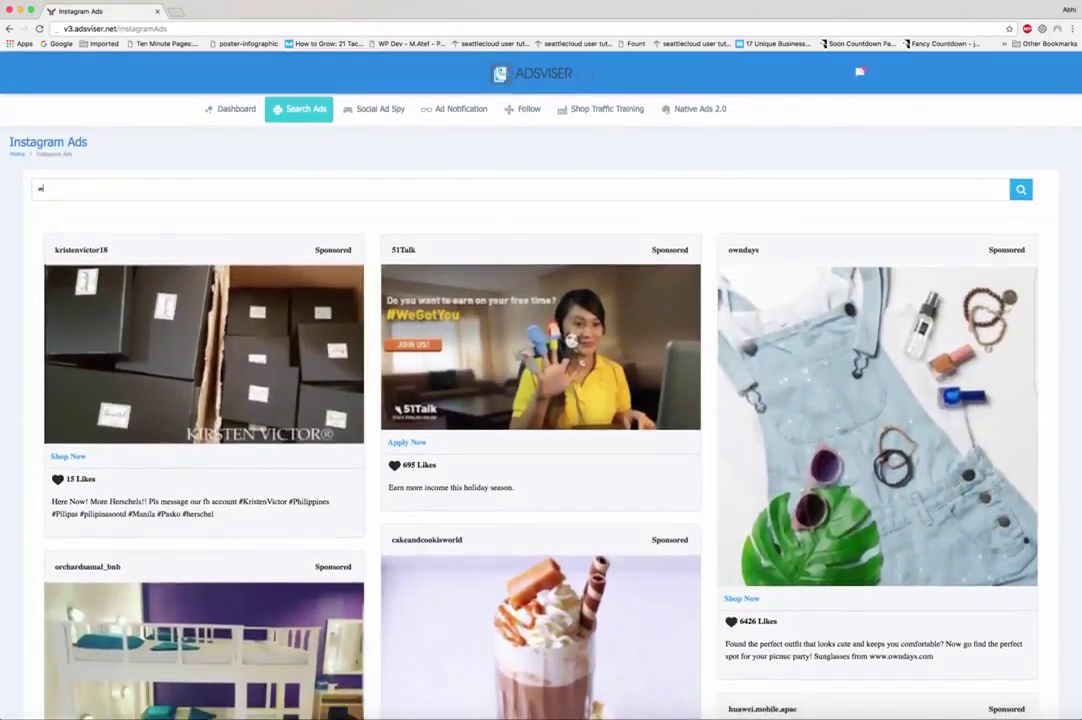
{"action": "type", "text": "workout"}
{"action": "key", "text": "Return"}
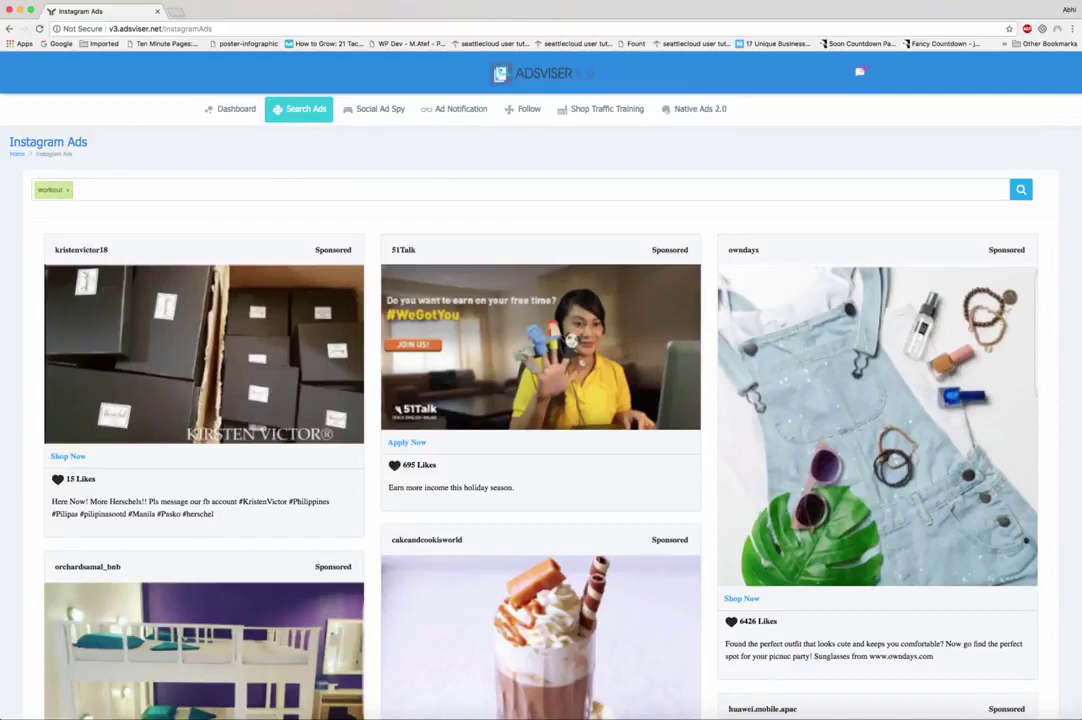
{"action": "key", "text": "Return"}
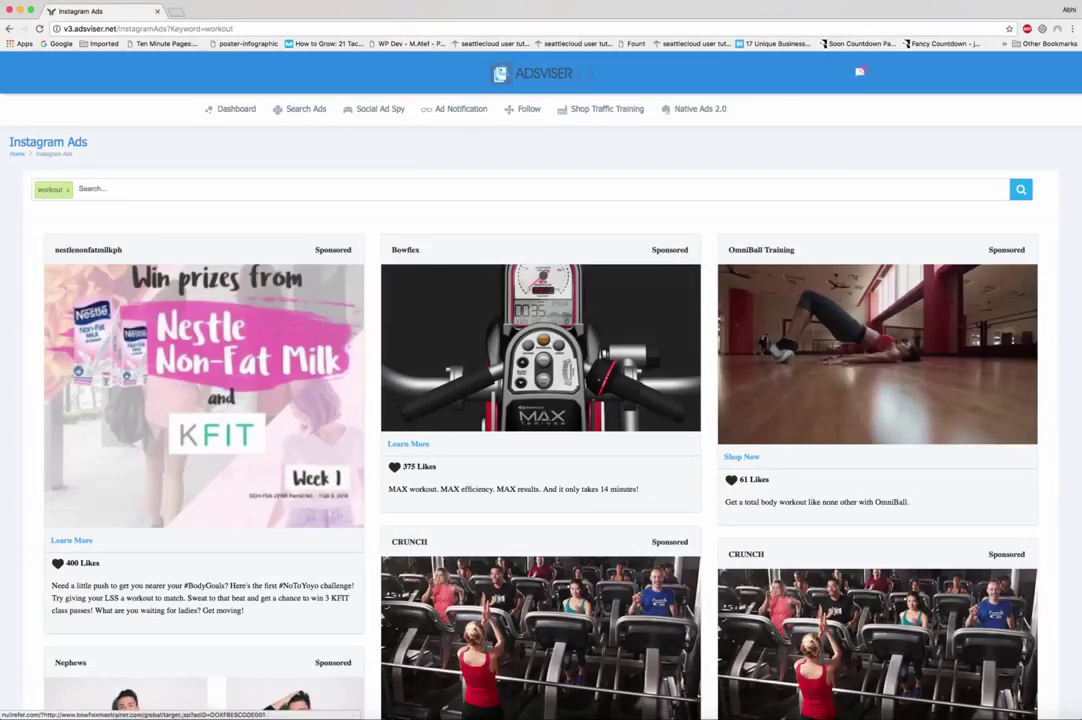
{"action": "scroll", "coordinate": [540, 420], "scroll_direction": "down", "scroll_amount": 5}
{"action": "scroll", "coordinate": [540, 420], "scroll_direction": "up", "scroll_amount": 5}
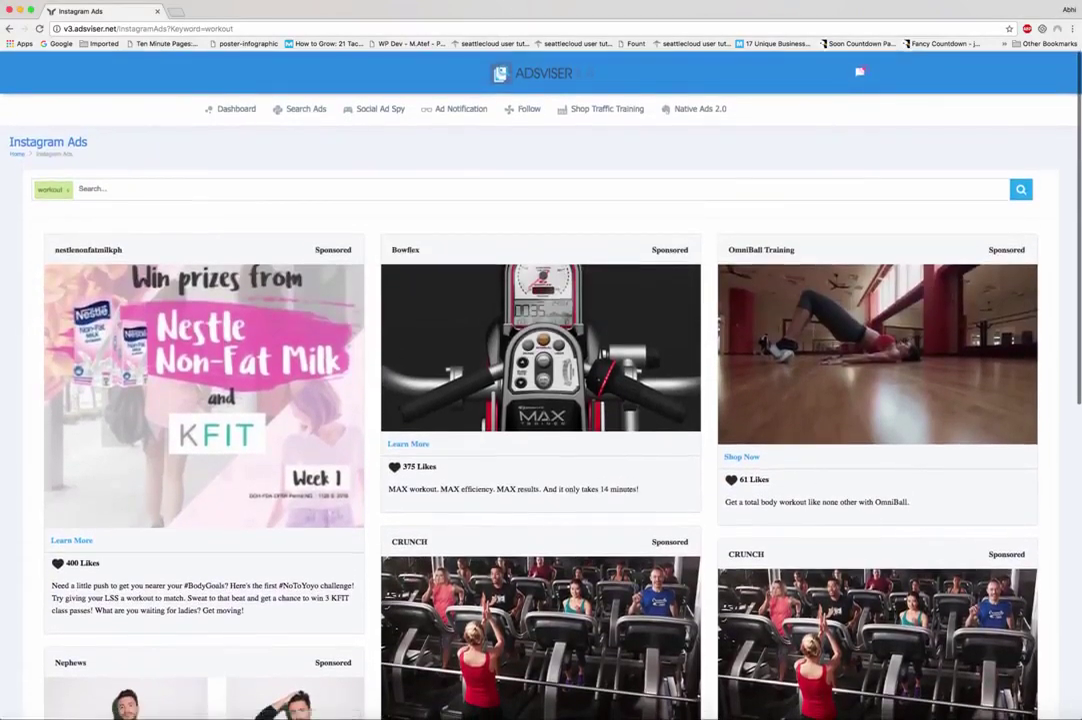
{"action": "scroll", "coordinate": [540, 420], "scroll_direction": "down", "scroll_amount": 3}
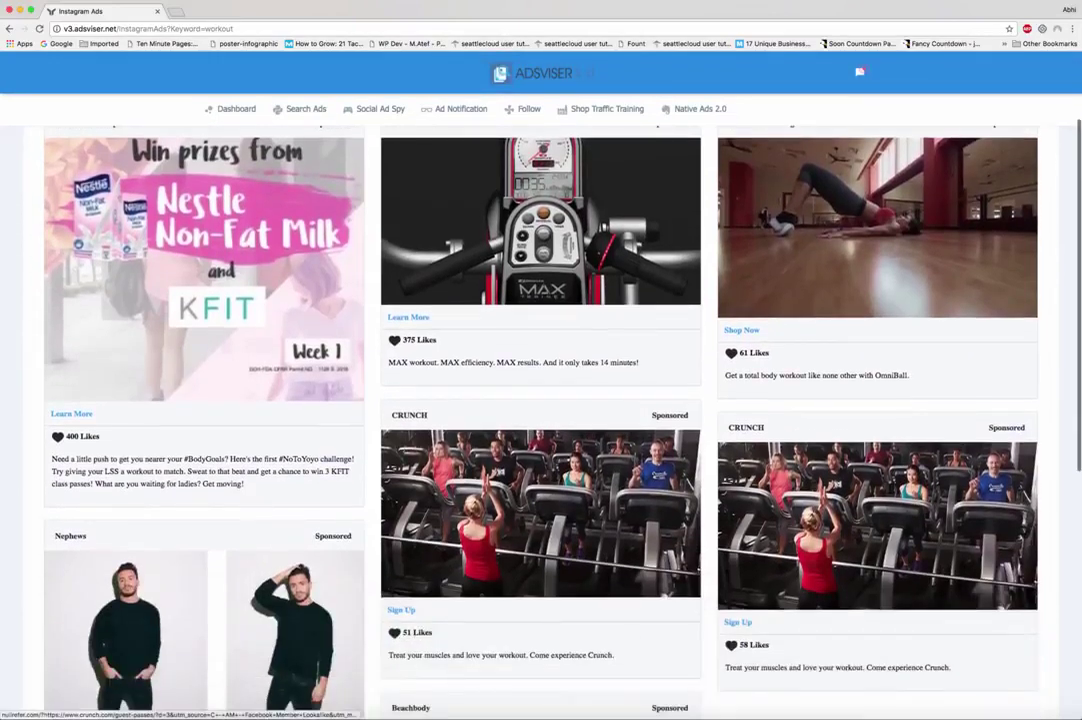
{"action": "scroll", "coordinate": [540, 420], "scroll_direction": "down", "scroll_amount": 2}
{"action": "scroll", "coordinate": [540, 420], "scroll_direction": "up", "scroll_amount": 5}
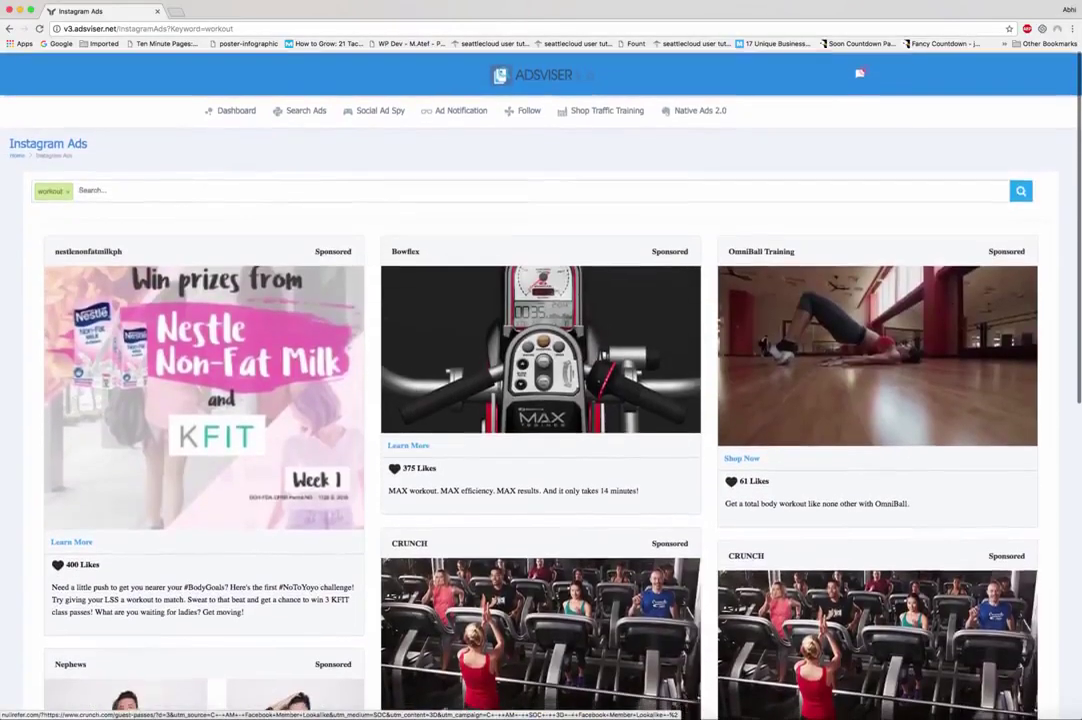
{"action": "scroll", "coordinate": [540, 640], "scroll_direction": "down", "scroll_amount": 5}
{"action": "left_click", "coordinate": [540, 440]}
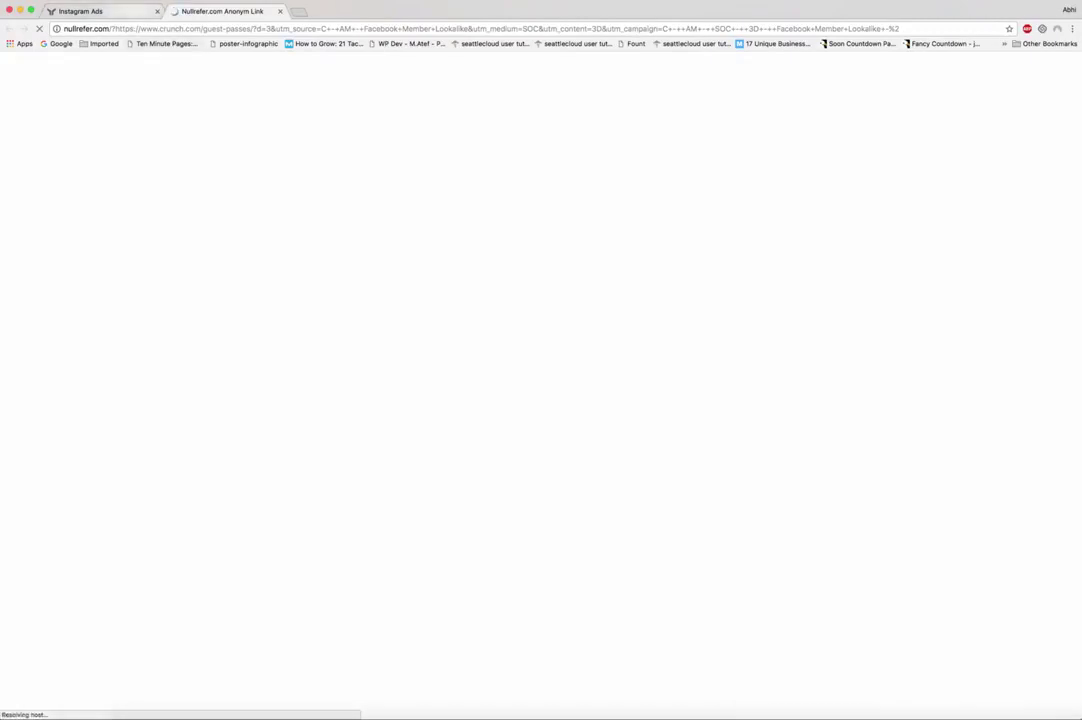
{"action": "key", "text": "ctrl+shift+Tab"}
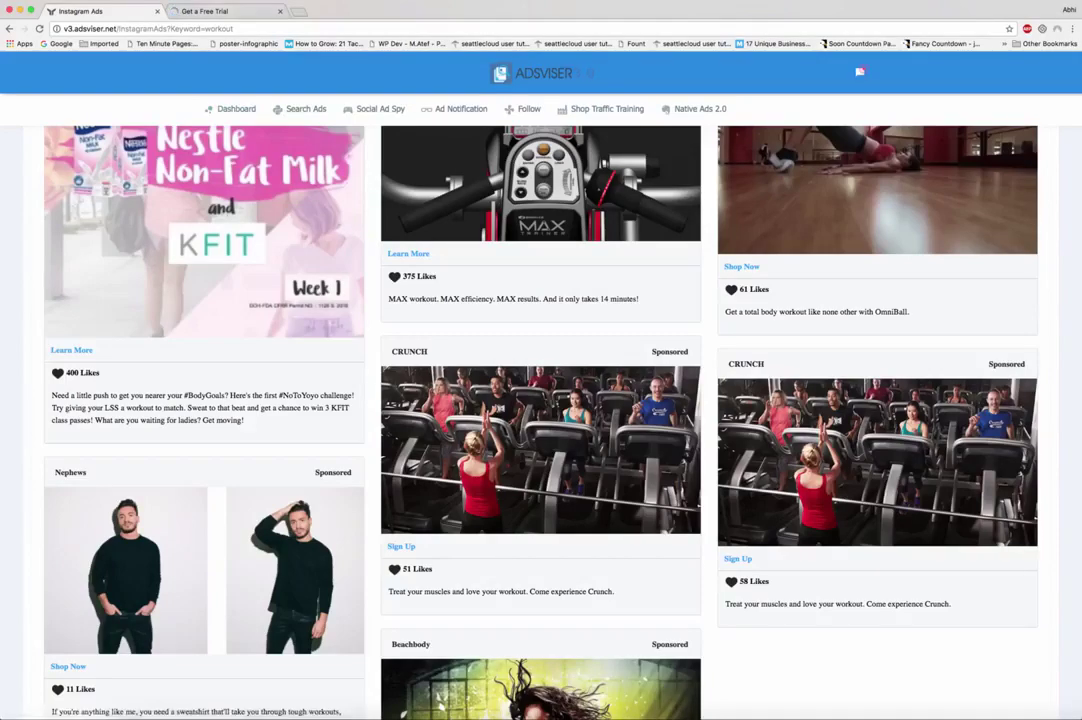
{"action": "key", "text": "ctrl+Tab"}
{"action": "scroll", "coordinate": [540, 400], "scroll_direction": "down", "scroll_amount": 5}
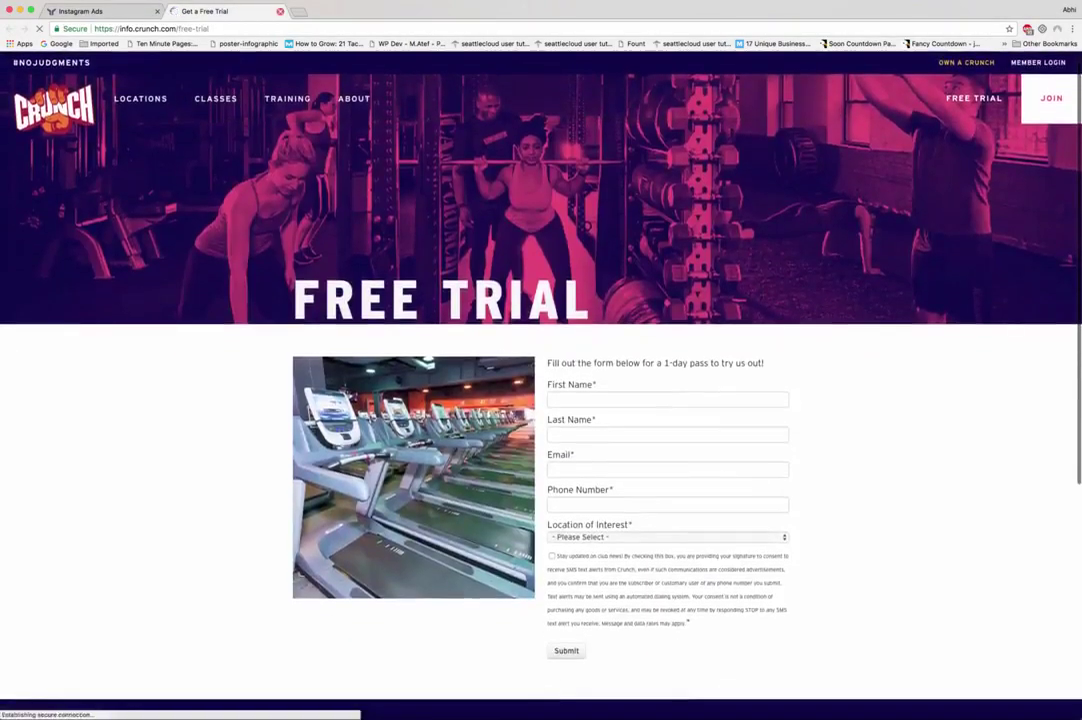
{"action": "left_click", "coordinate": [280, 11]}
{"action": "scroll", "coordinate": [540, 400], "scroll_direction": "up", "scroll_amount": 3}
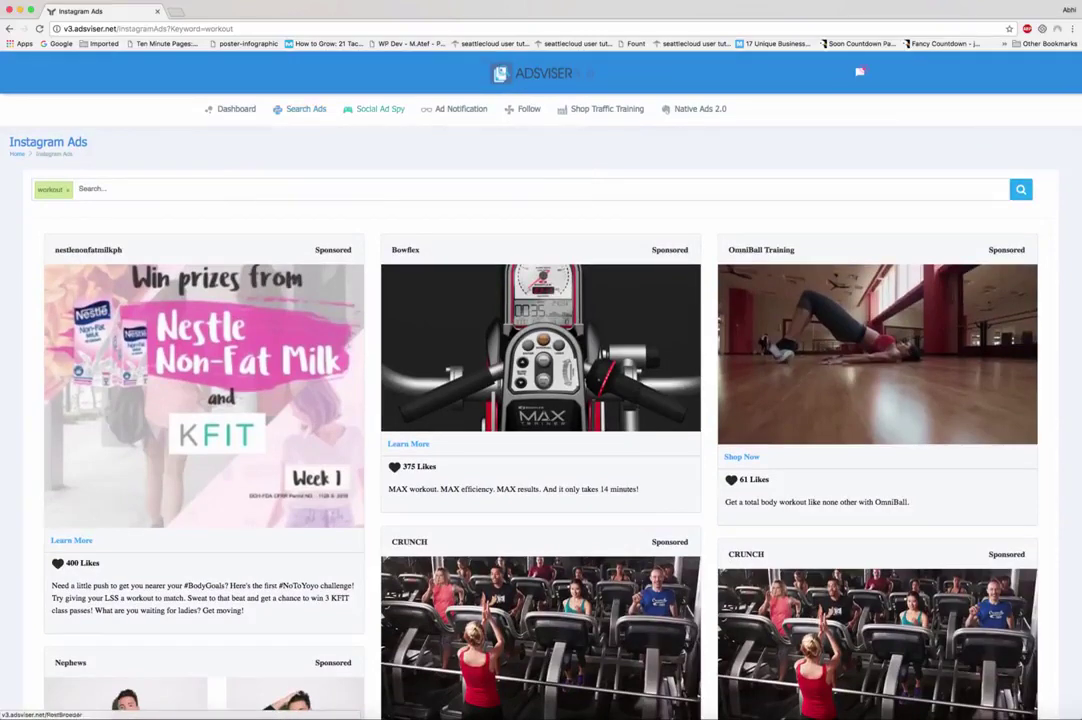
- Open Social Ad Spy and enter 'dogs' as the search phrase
{"action": "left_click", "coordinate": [380, 109]}
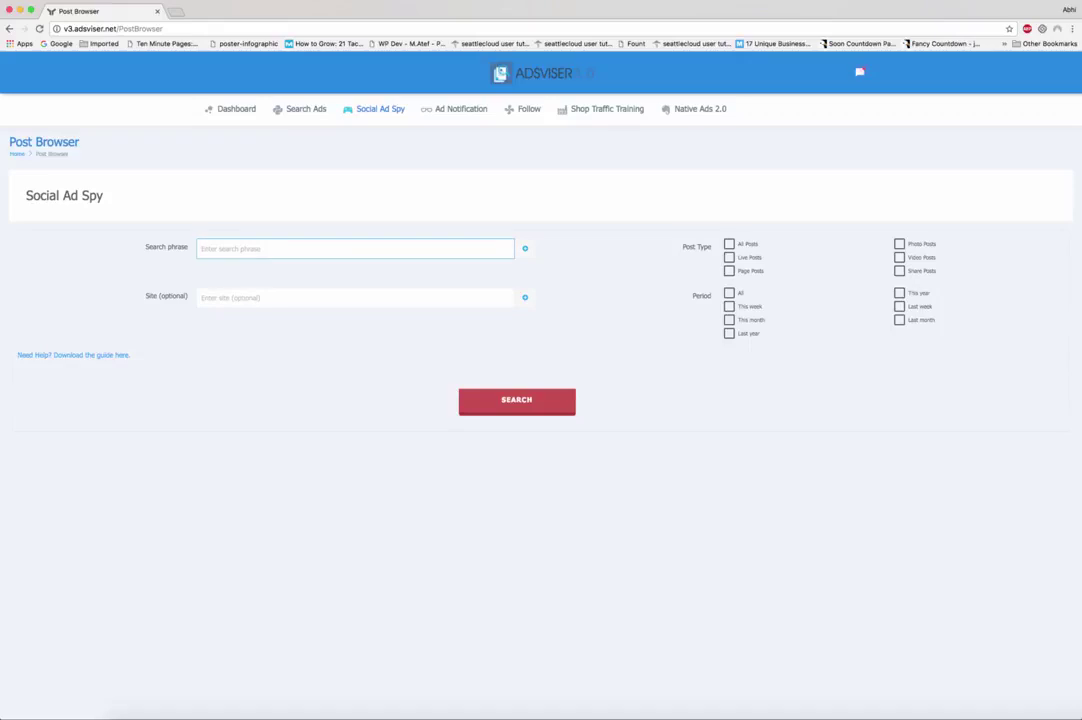
{"action": "type", "text": "dogs"}
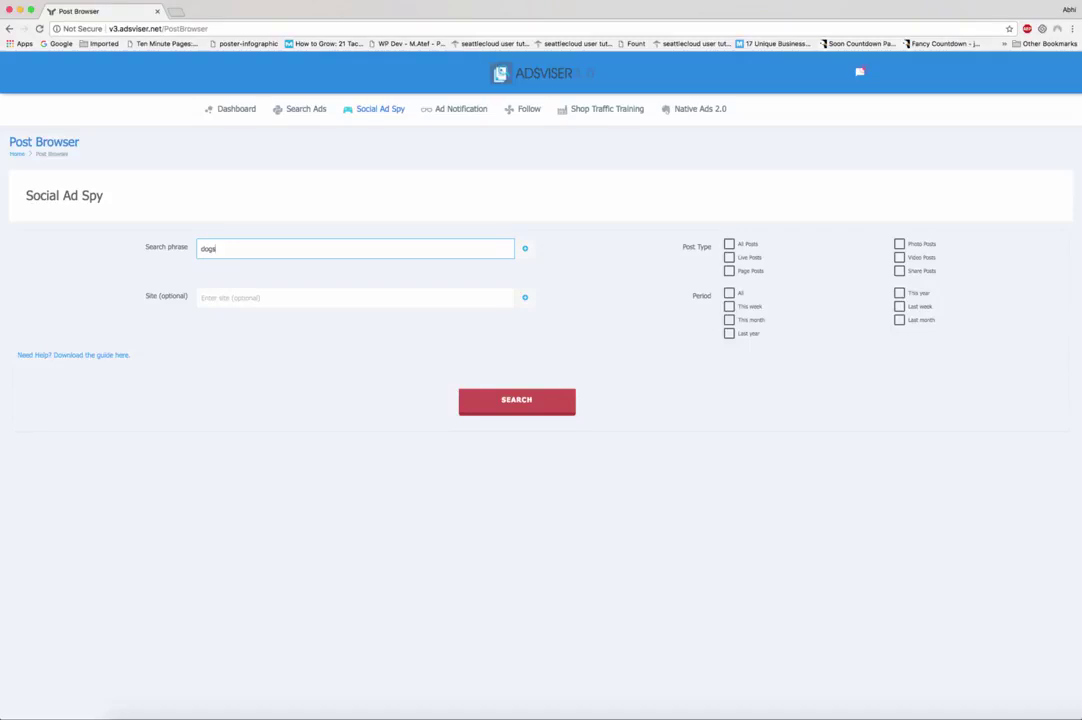
{"action": "key", "text": "Tab"}
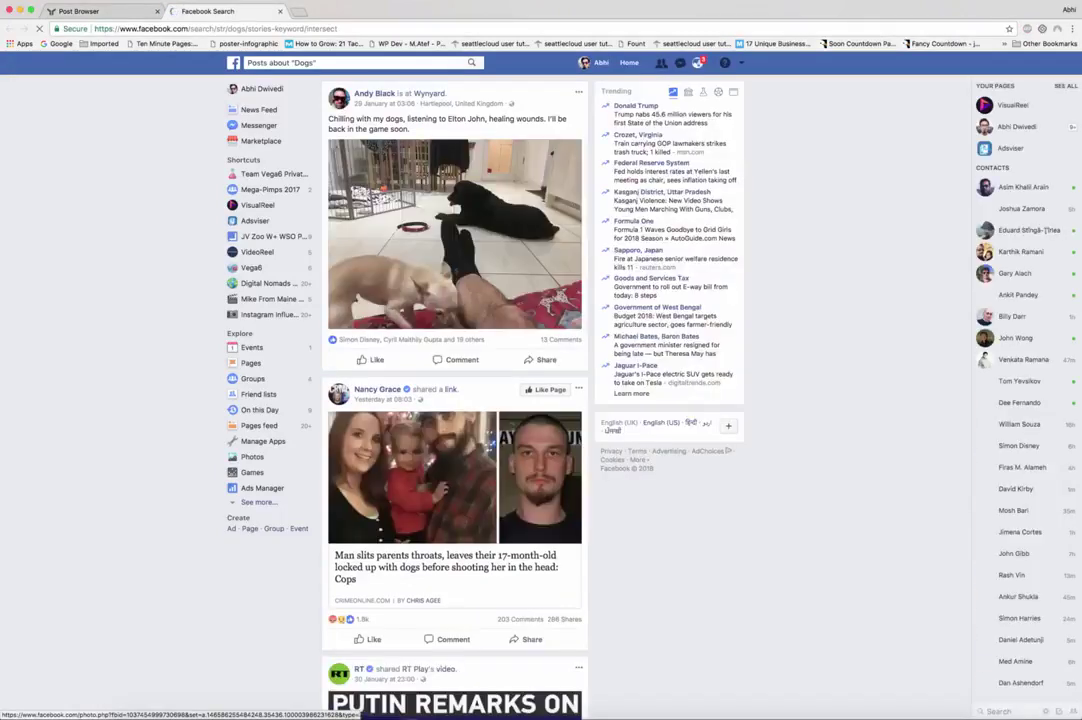
{"action": "scroll", "coordinate": [455, 400], "scroll_direction": "down", "scroll_amount": 2}
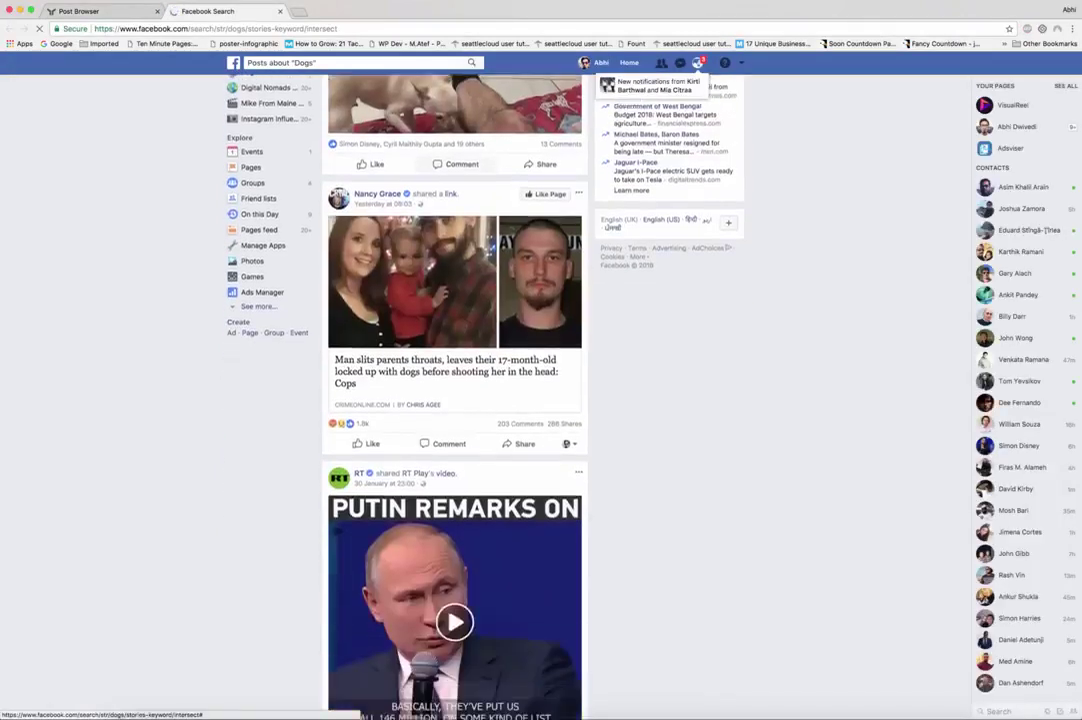
{"action": "scroll", "coordinate": [455, 400], "scroll_direction": "down", "scroll_amount": 5}
{"action": "scroll", "coordinate": [455, 400], "scroll_direction": "down", "scroll_amount": 3}
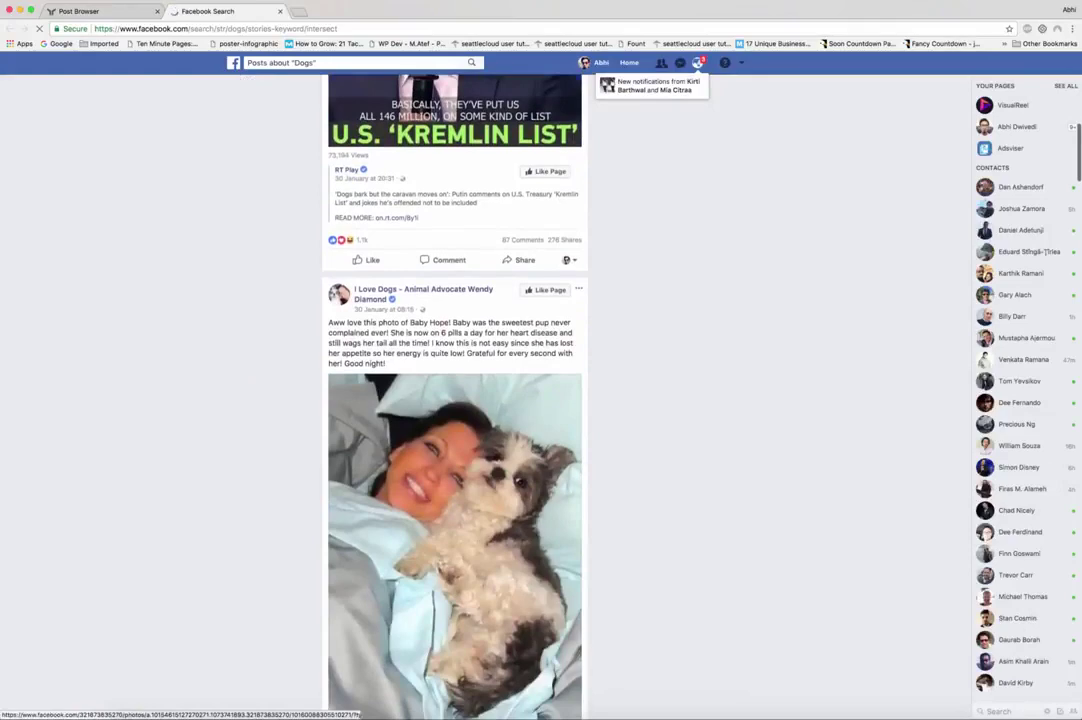
{"action": "scroll", "coordinate": [455, 400], "scroll_direction": "down", "scroll_amount": 3}
{"action": "scroll", "coordinate": [455, 400], "scroll_direction": "down", "scroll_amount": 3}
{"action": "scroll", "coordinate": [455, 400], "scroll_direction": "down", "scroll_amount": 1}
{"action": "scroll", "coordinate": [455, 350], "scroll_direction": "down", "scroll_amount": 2}
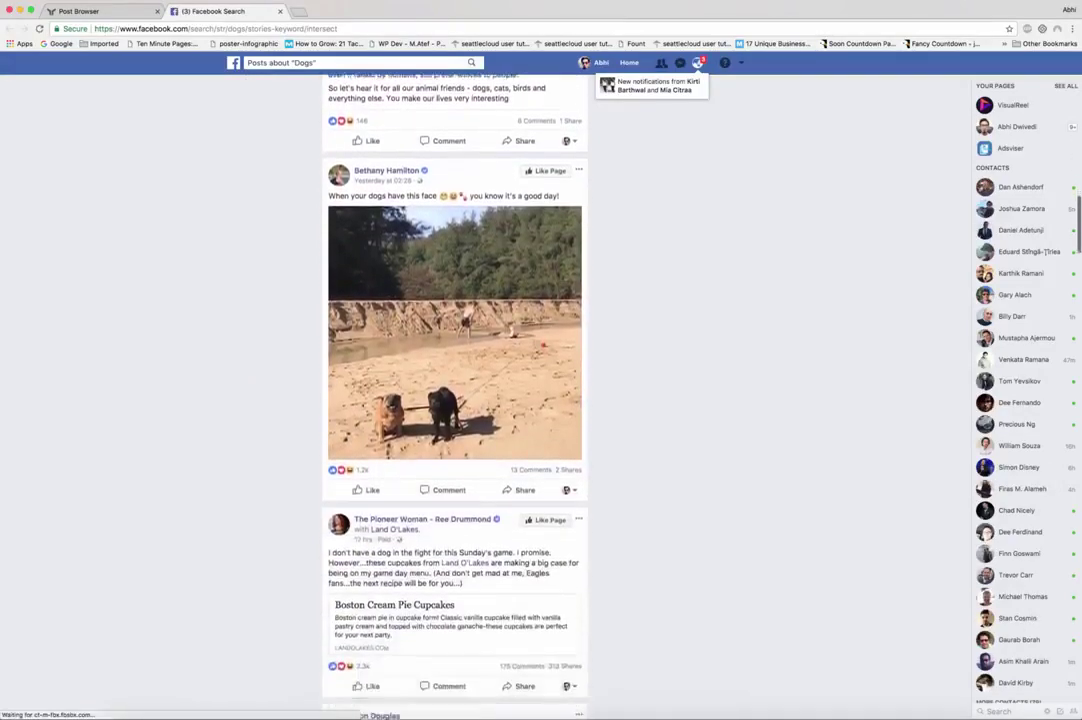
{"action": "scroll", "coordinate": [455, 350], "scroll_direction": "down", "scroll_amount": 1}
{"action": "scroll", "coordinate": [455, 350], "scroll_direction": "down", "scroll_amount": 2}
{"action": "scroll", "coordinate": [455, 350], "scroll_direction": "down", "scroll_amount": 1}
{"action": "scroll", "coordinate": [455, 350], "scroll_direction": "down", "scroll_amount": 3}
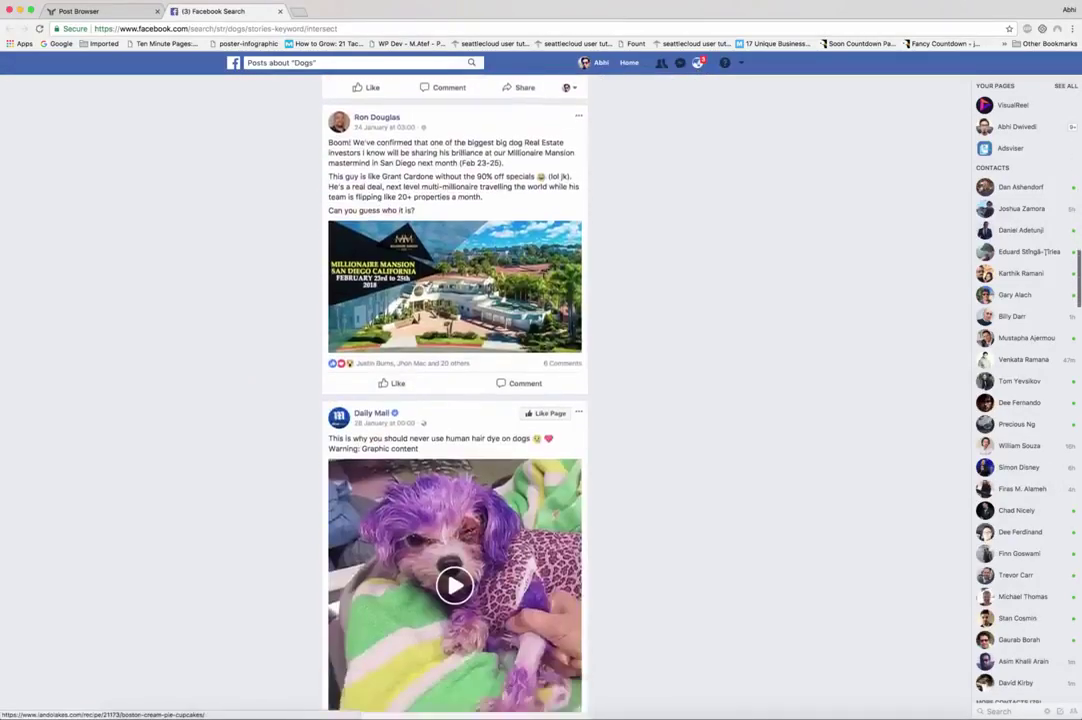
{"action": "scroll", "coordinate": [455, 350], "scroll_direction": "down", "scroll_amount": 3}
- Close the Facebook tab, then browse Ad Notification's Right Column, News Feed Mobile and Video Ads keywords
{"action": "left_click", "coordinate": [280, 11]}
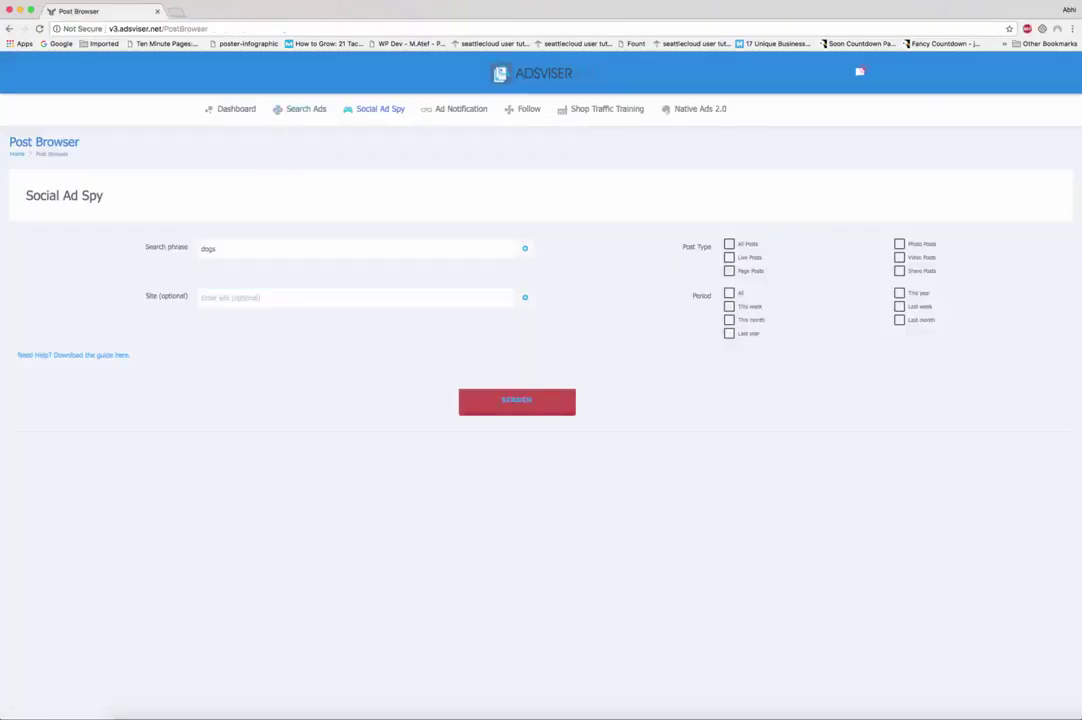
{"action": "left_click", "coordinate": [460, 108]}
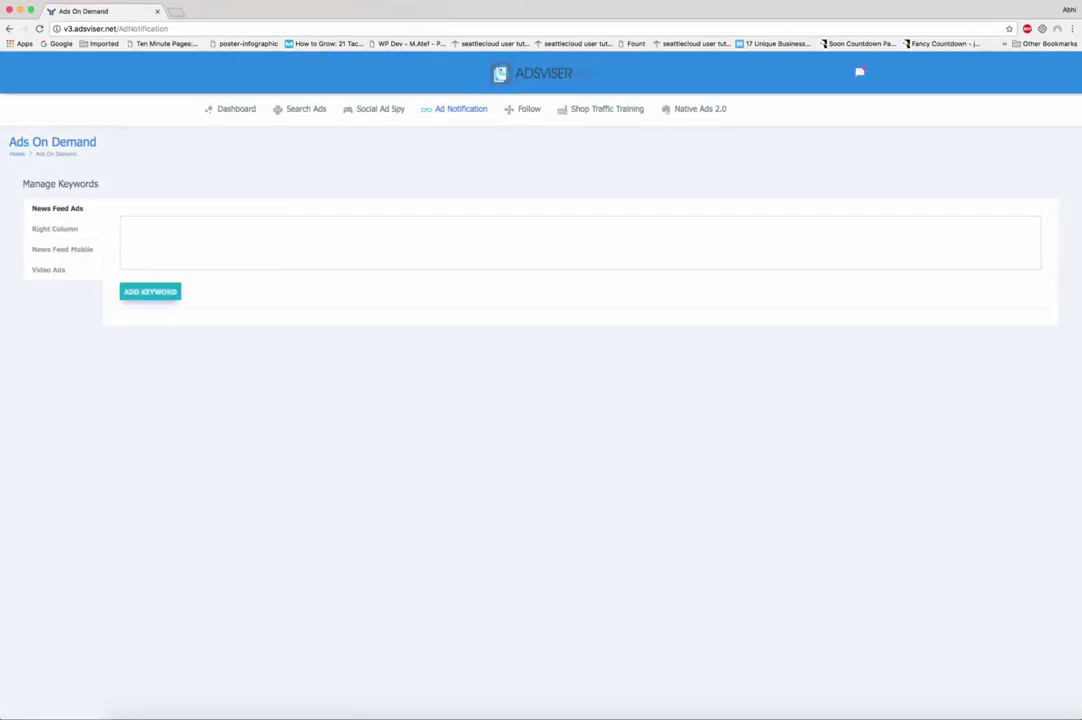
{"action": "left_click", "coordinate": [54, 228]}
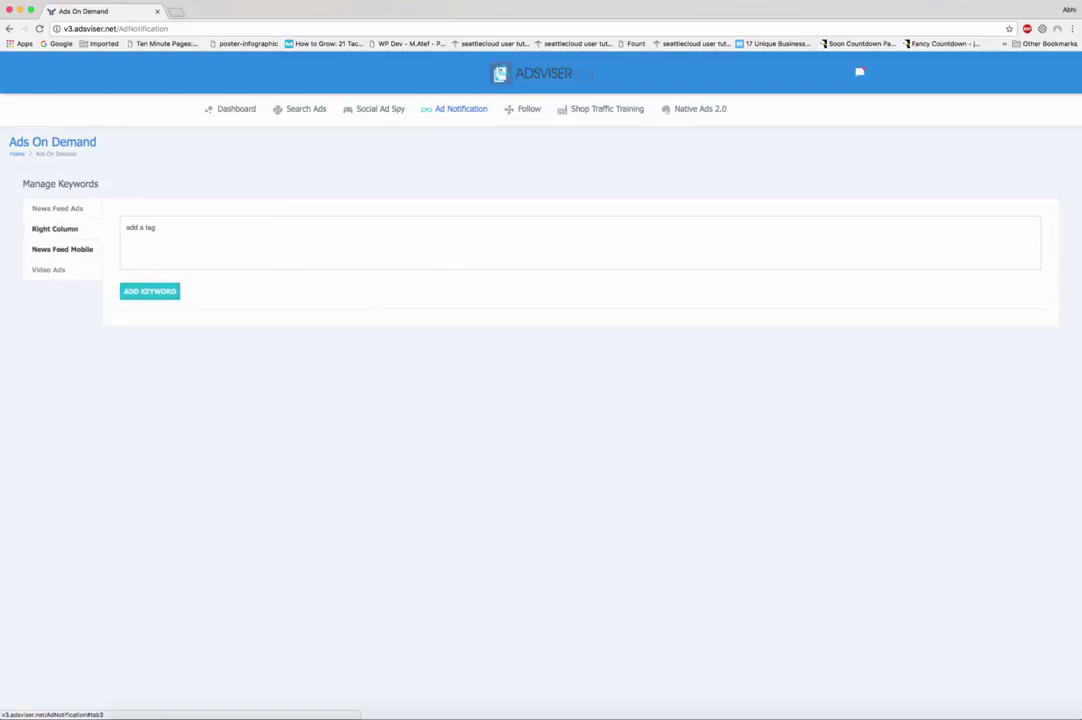
{"action": "left_click", "coordinate": [62, 249]}
{"action": "left_click", "coordinate": [48, 270]}
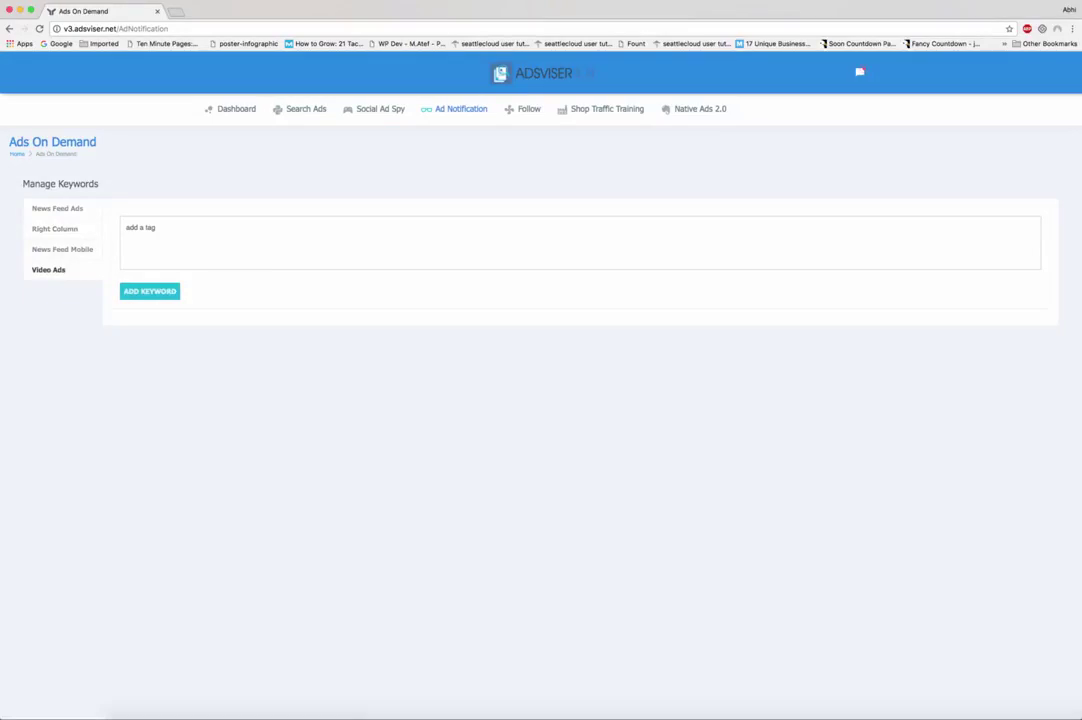
{"action": "left_click", "coordinate": [126, 228]}
{"action": "left_click", "coordinate": [54, 228]}
{"action": "left_click", "coordinate": [54, 228]}
- Visit the Follow Your Competitors page, then choose Precise Audience Ads
{"action": "left_click", "coordinate": [527, 109]}
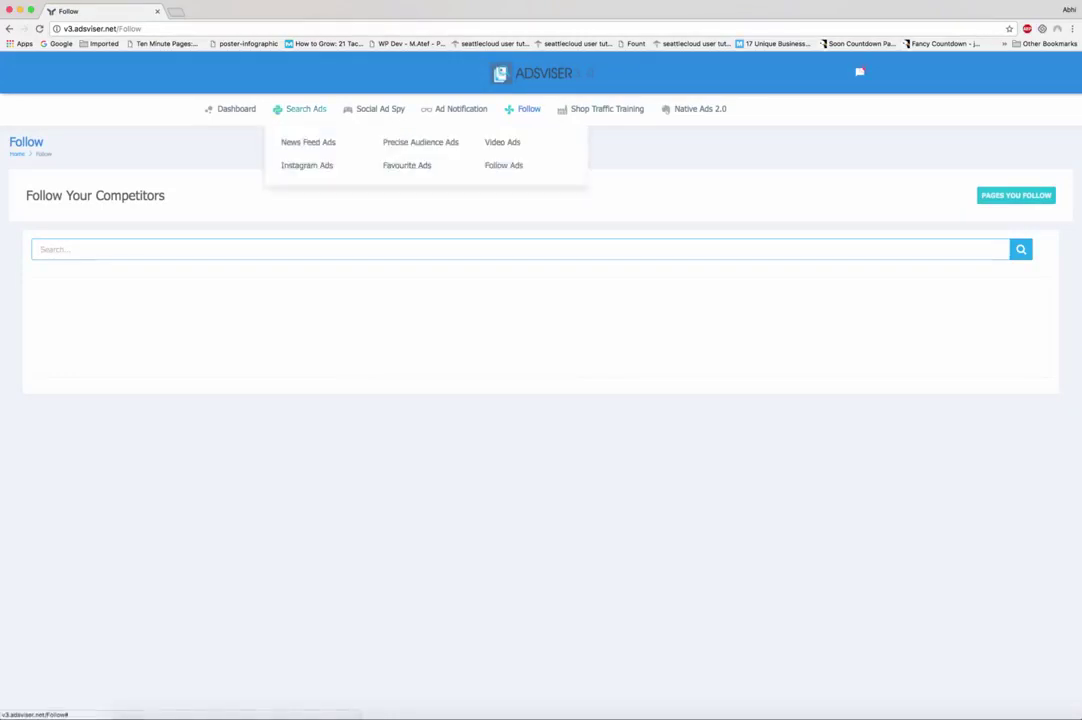
{"action": "left_click", "coordinate": [305, 109]}
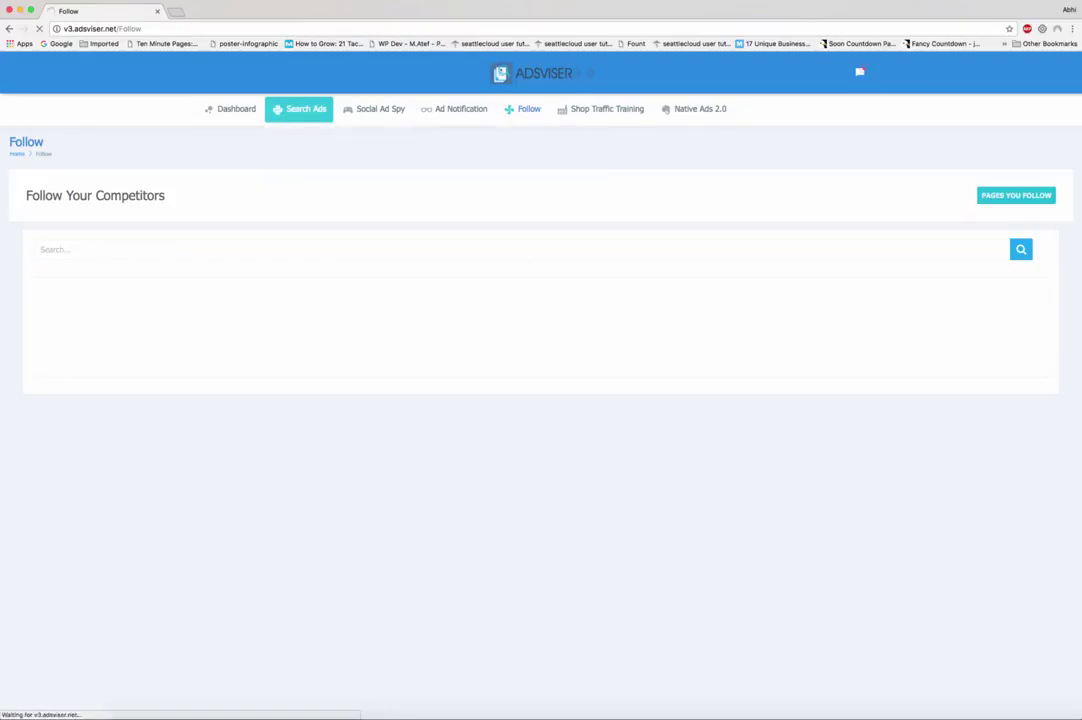